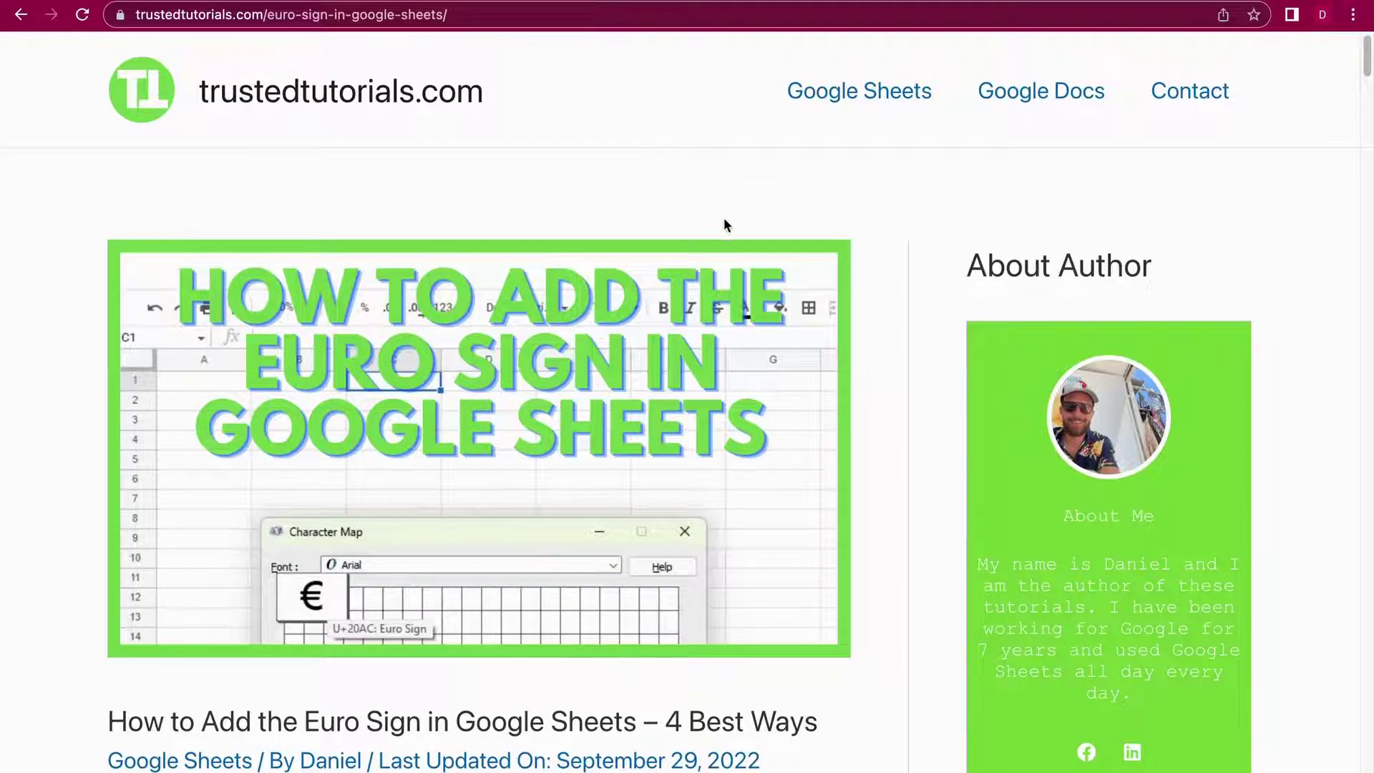
- Scroll the euro sign article down to method 1, the ALT + 0128 shortcut
scroll(847, 430, "down", 4)
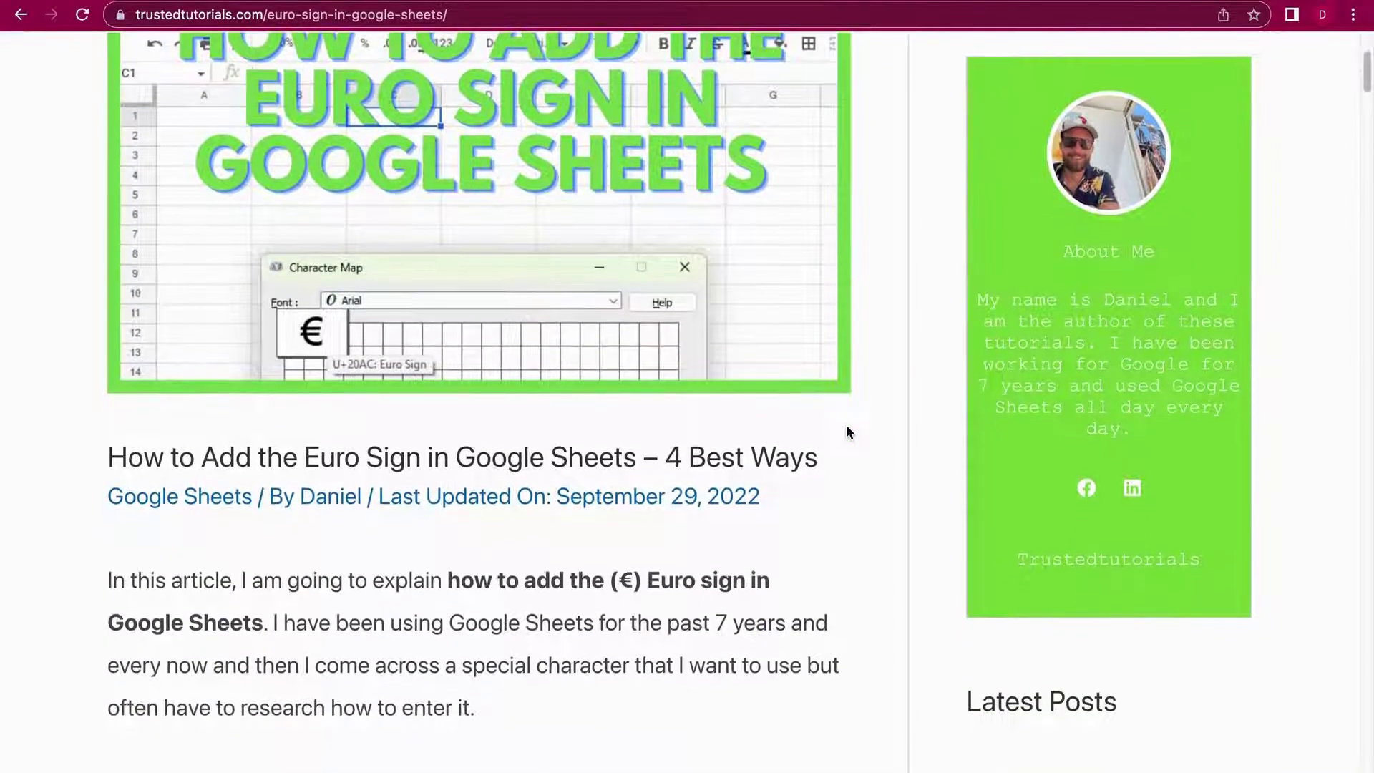
scroll(847, 426, "down", 5)
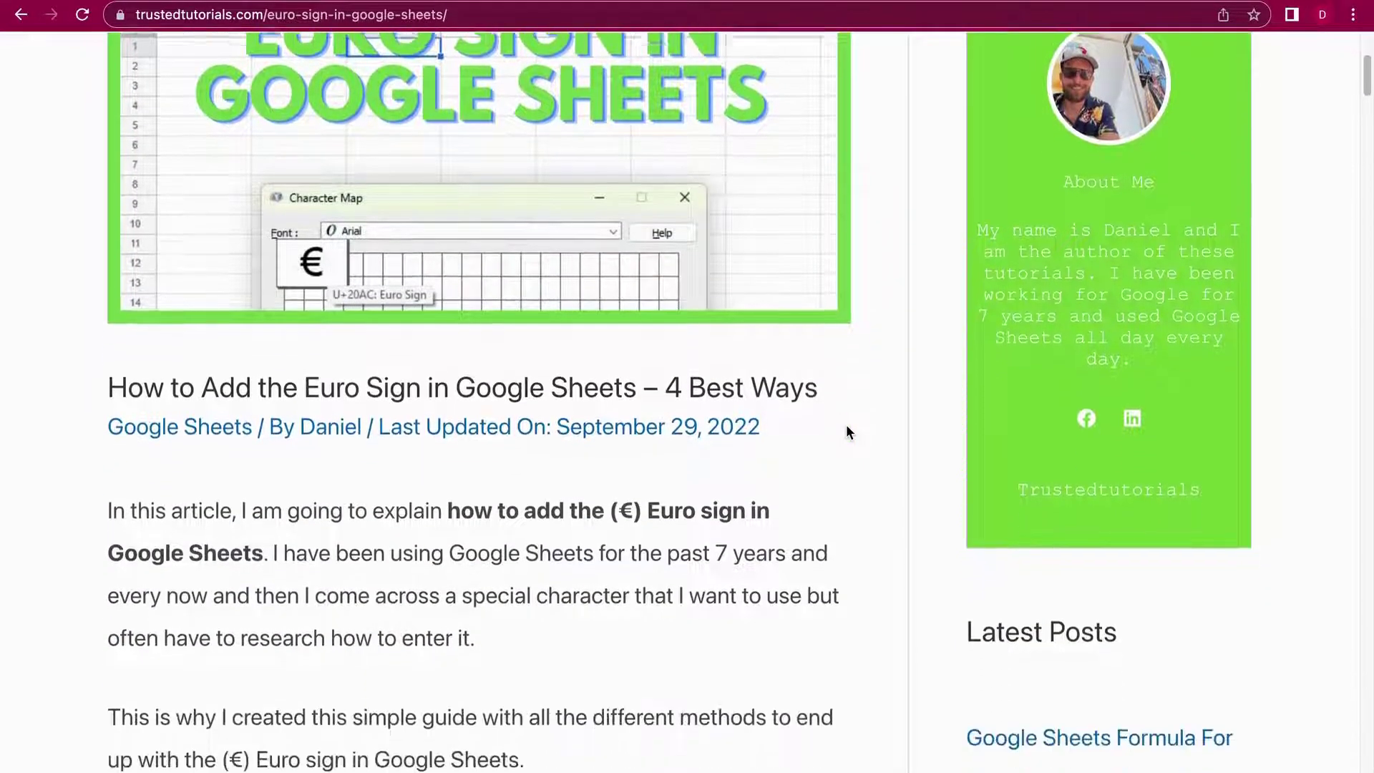
scroll(848, 430, "down", 10)
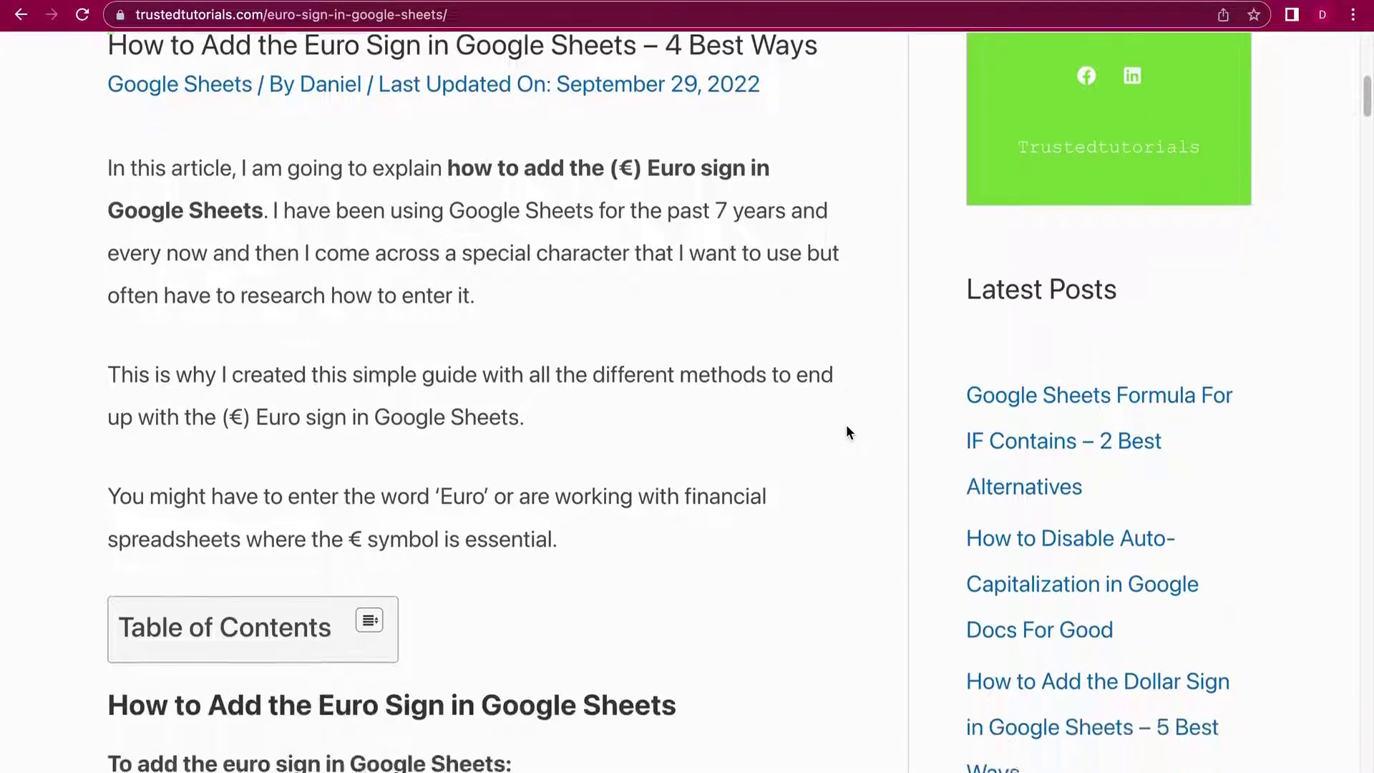
scroll(847, 433, "down", 14)
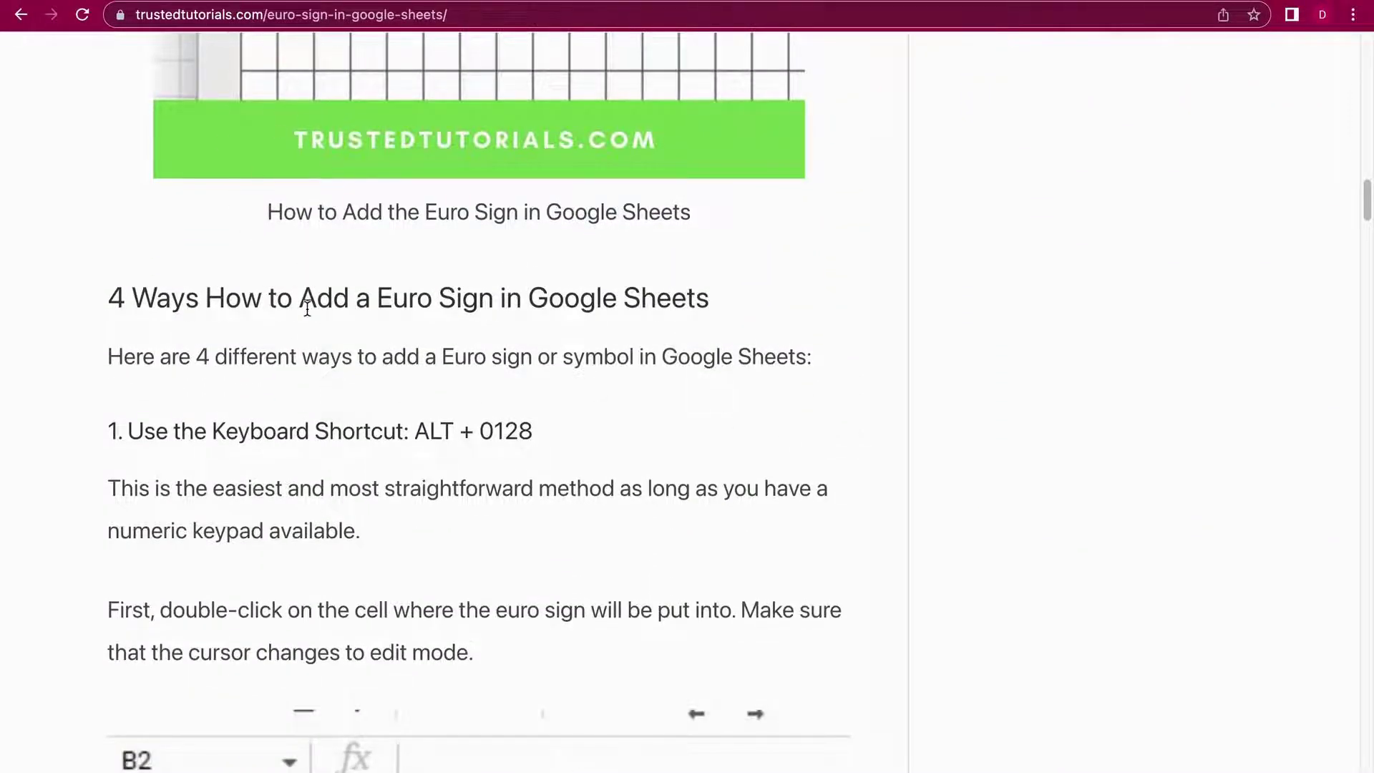
- Read through the ALT + 0128 steps down to the Euro sign result in cell B2
scroll(391, 390, "down", 3)
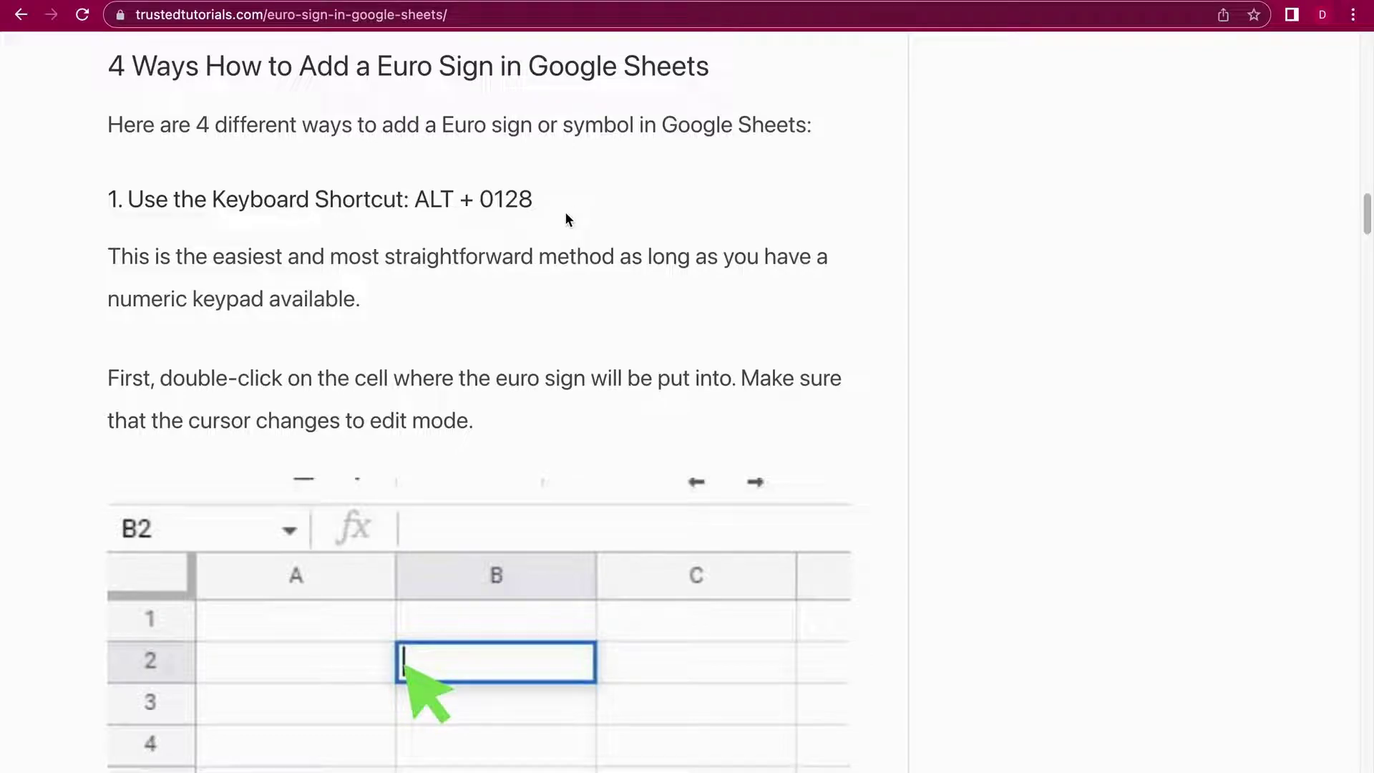
scroll(466, 251, "down", 1)
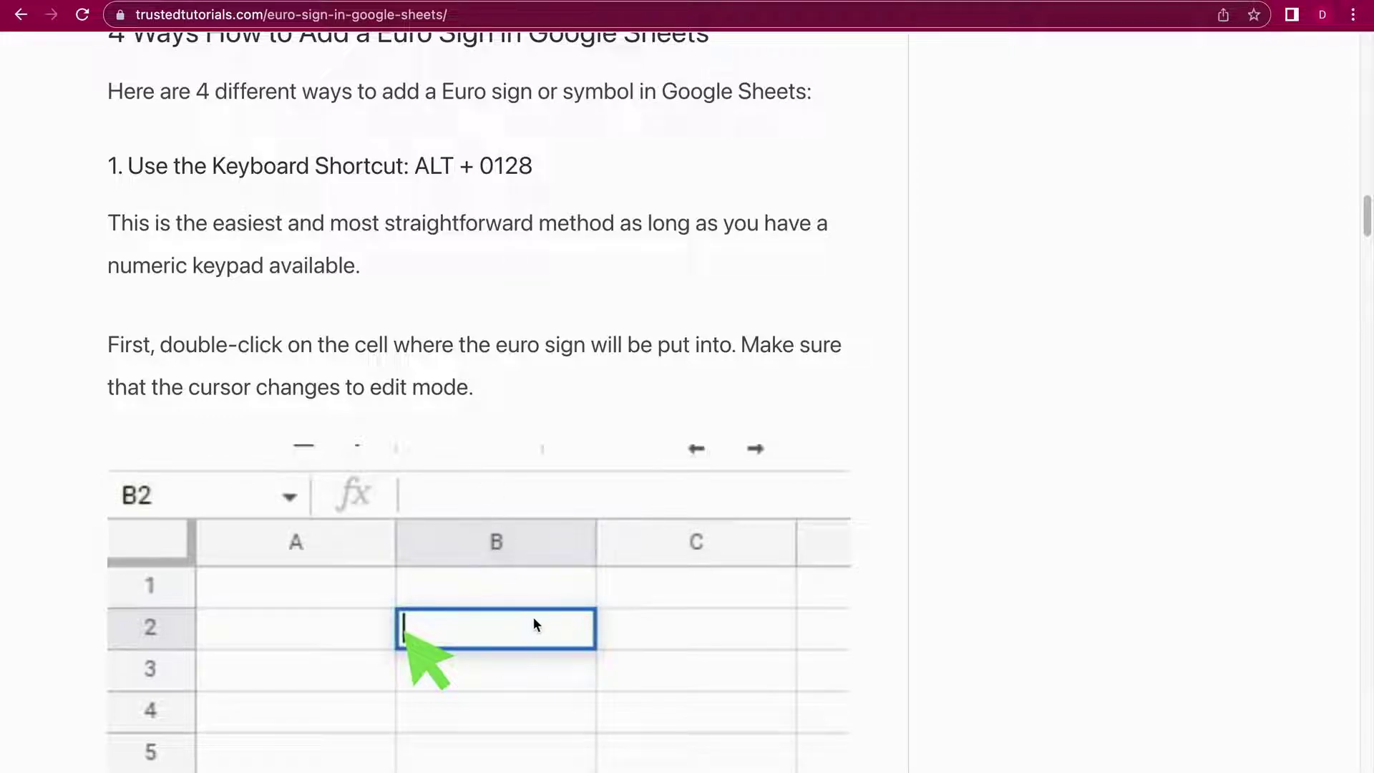
scroll(534, 624, "down", 3)
scroll(534, 624, "down", 5)
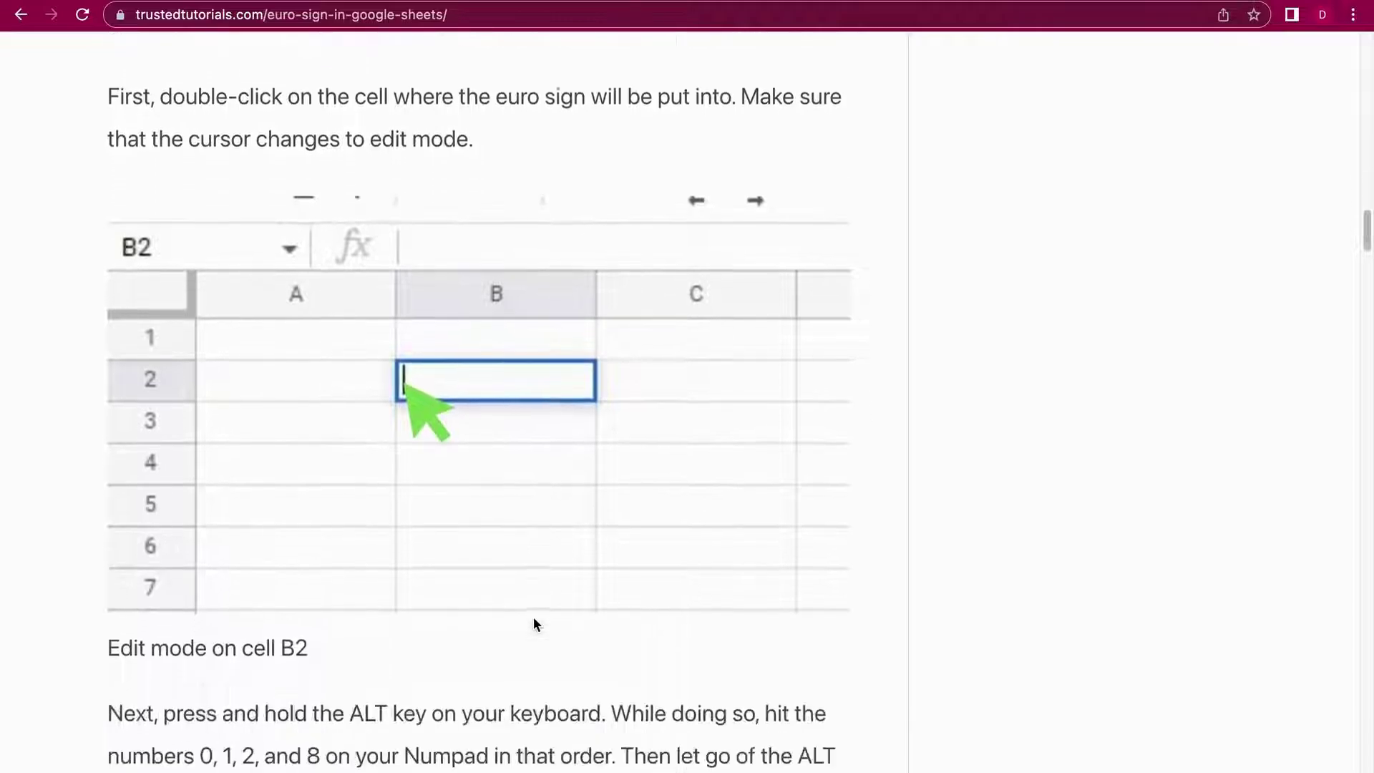
scroll(533, 624, "down", 8)
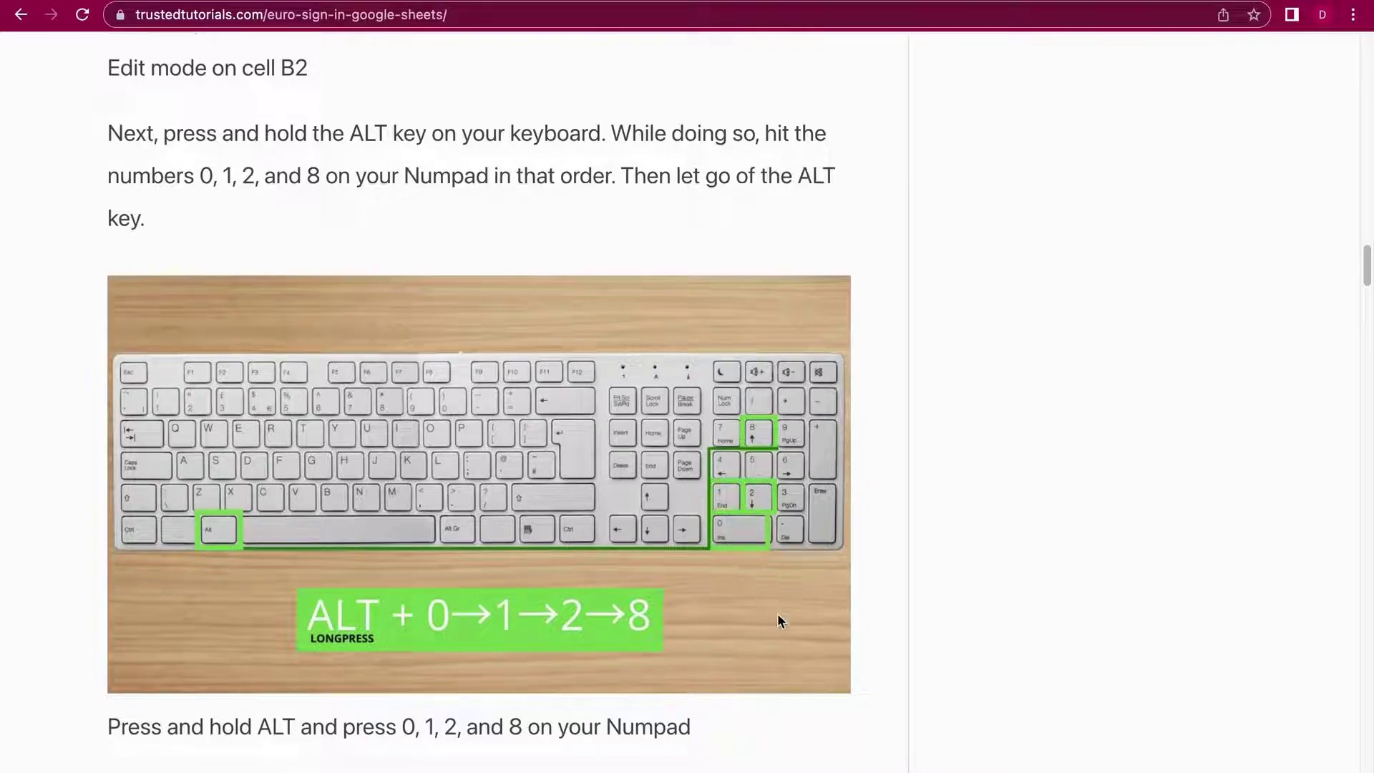
scroll(778, 617, "down", 6)
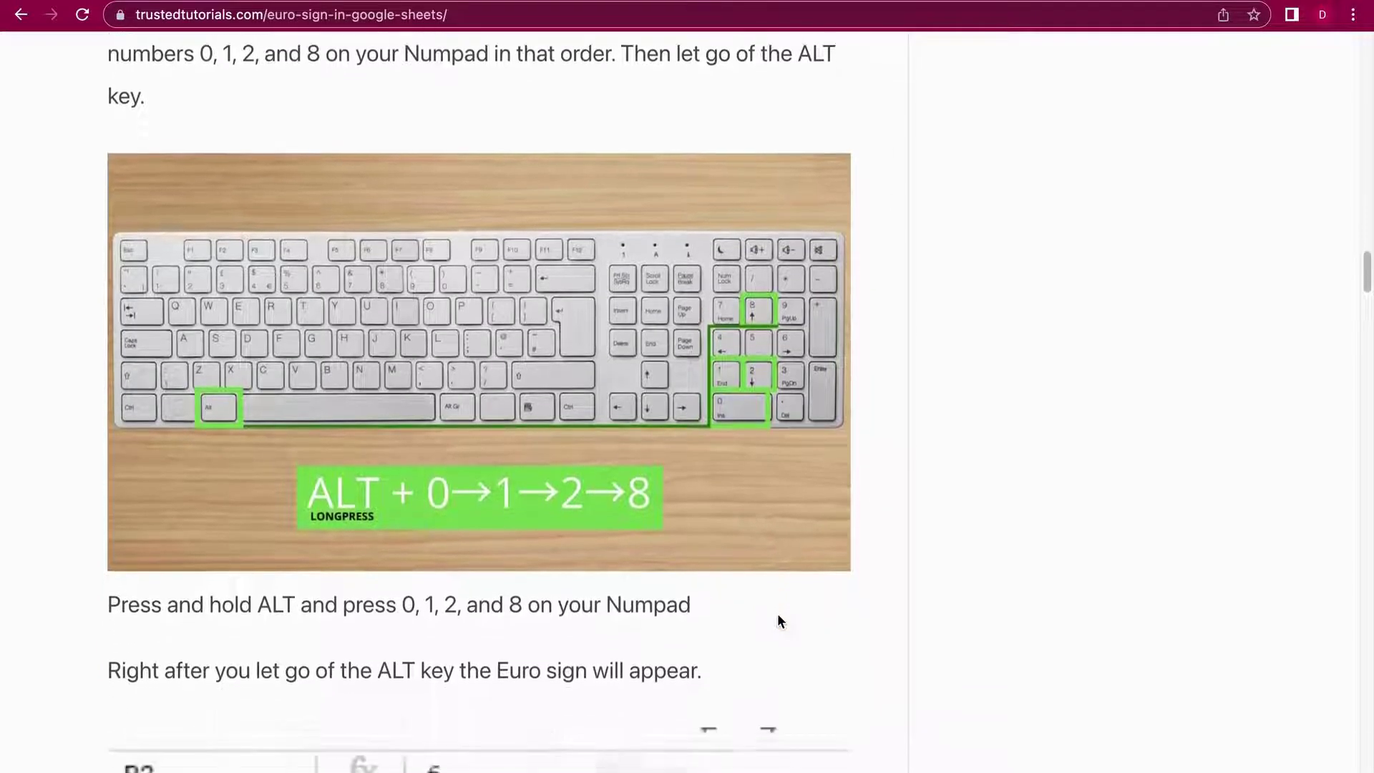
scroll(780, 620, "up", 2)
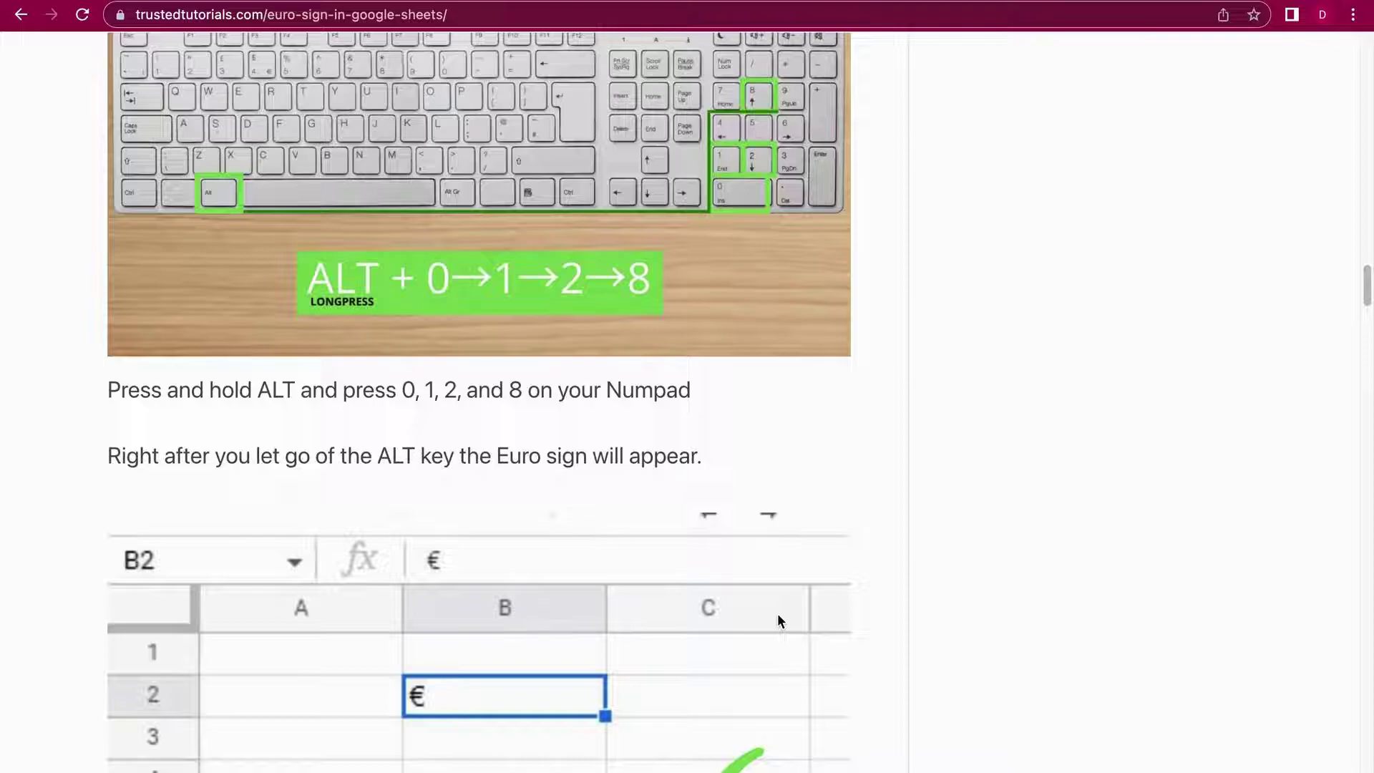
scroll(725, 548, "down", 5)
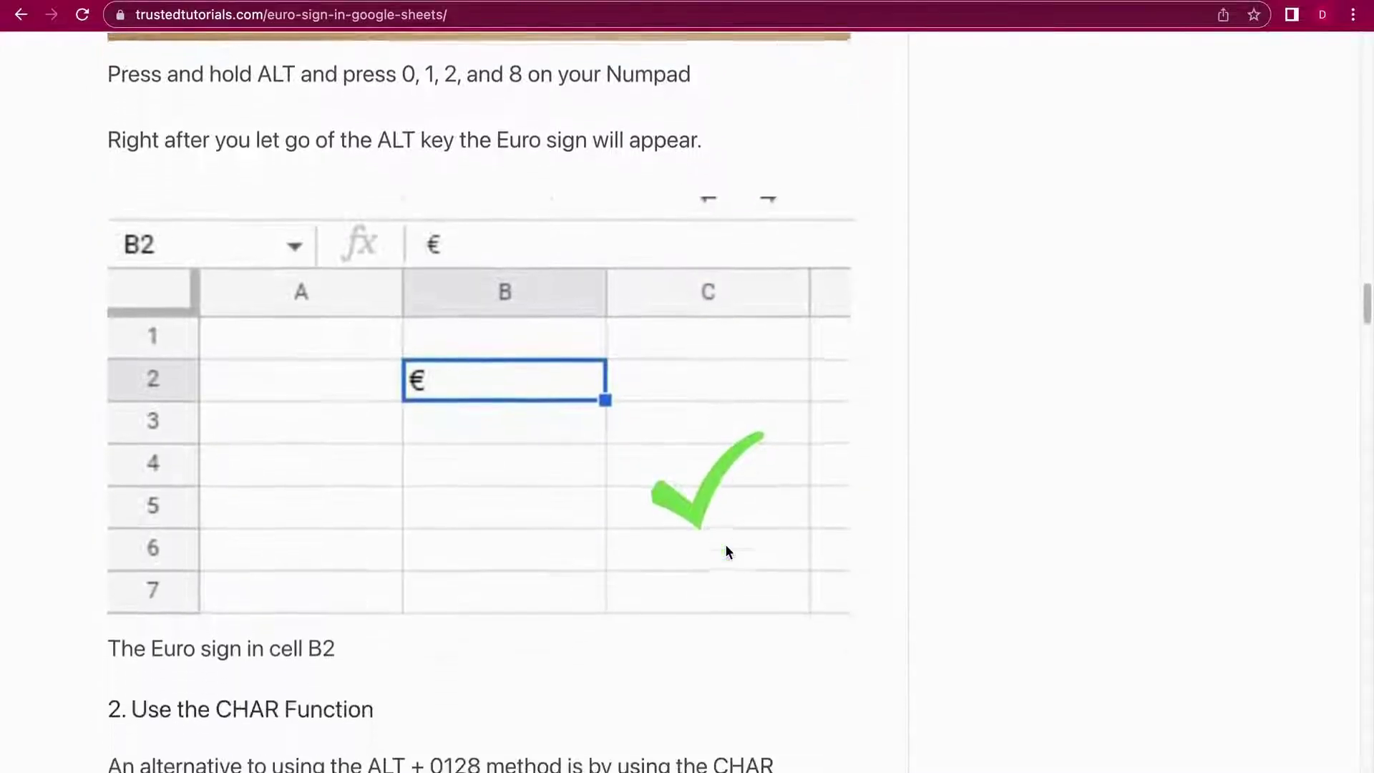
- Bring the CHAR function method and its =CHAR(8364) formula box into view
scroll(725, 545, "down", 4)
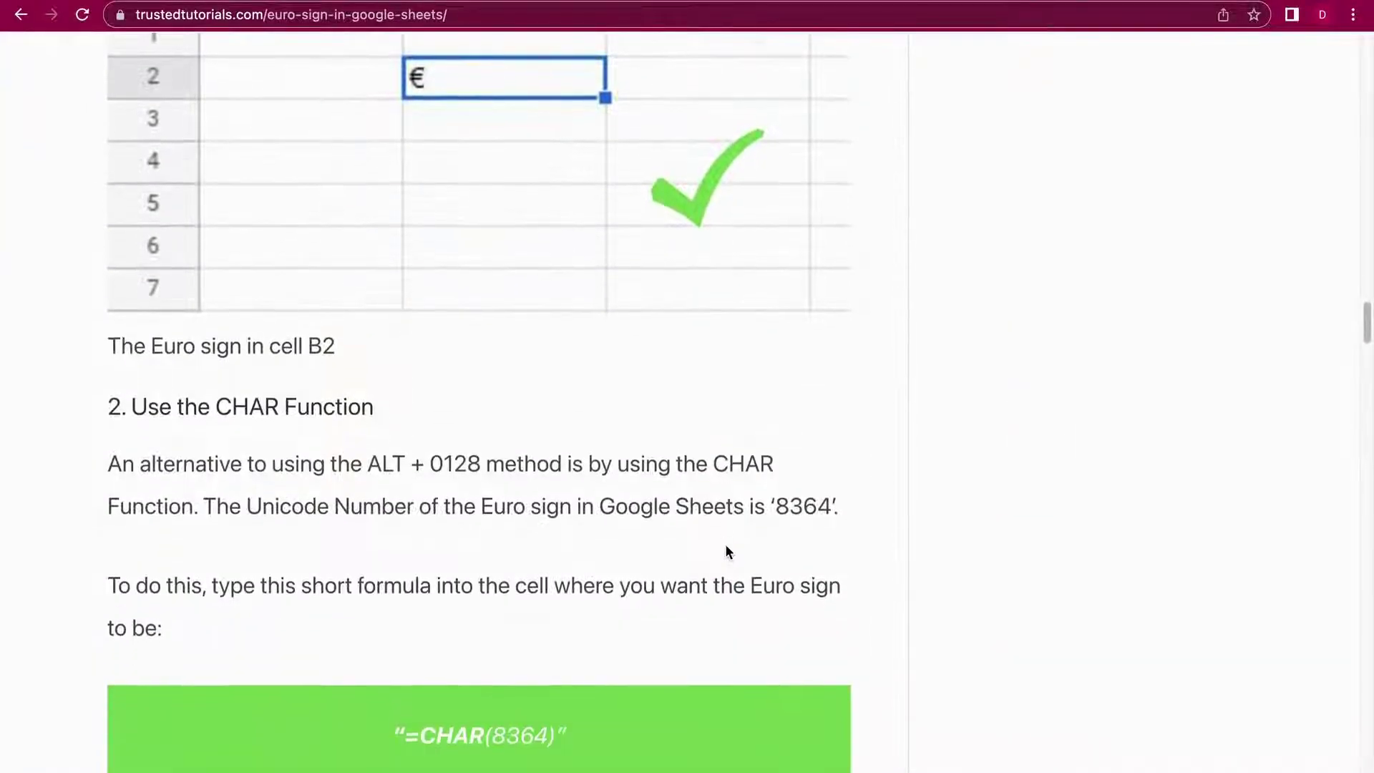
scroll(726, 545, "up", 2)
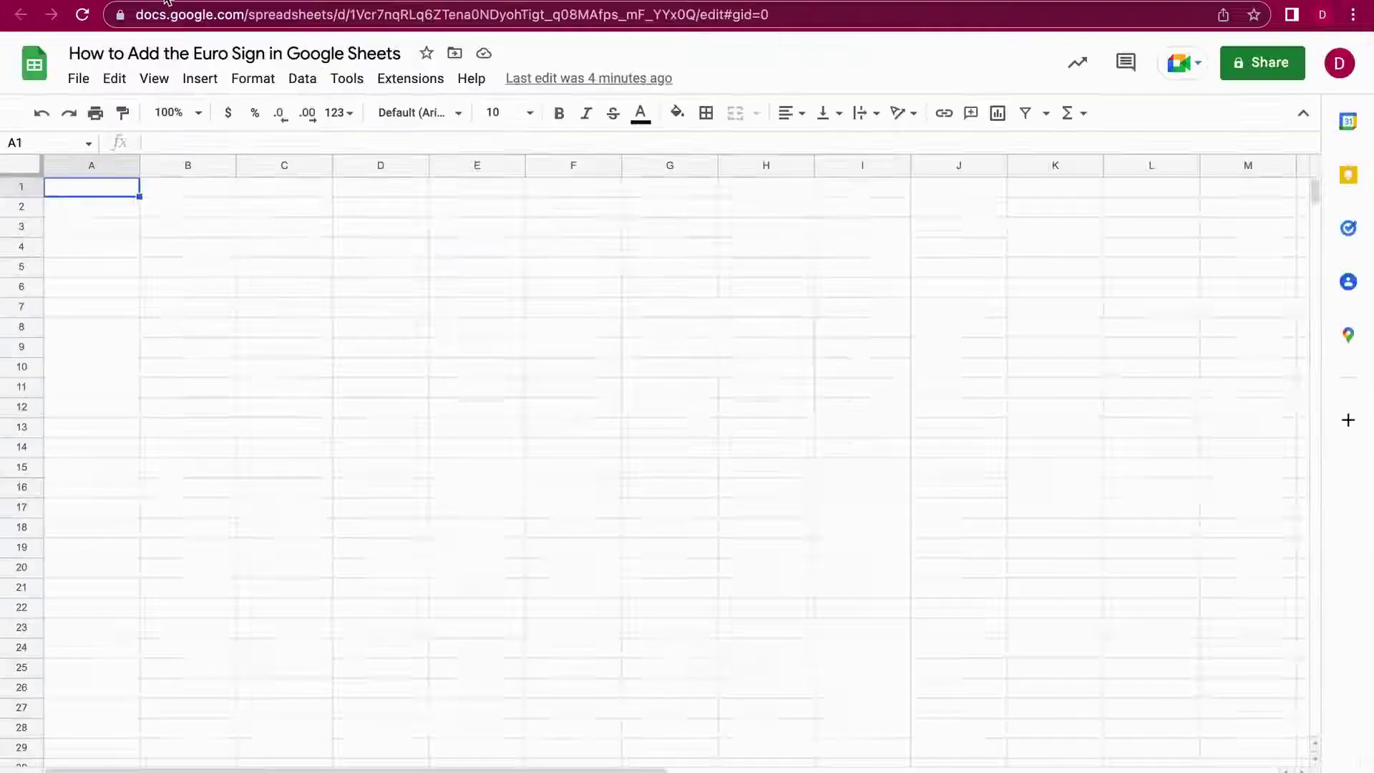
- Enter =CHAR(8364) in A1 to display €, check it, then clear A1
type("=")
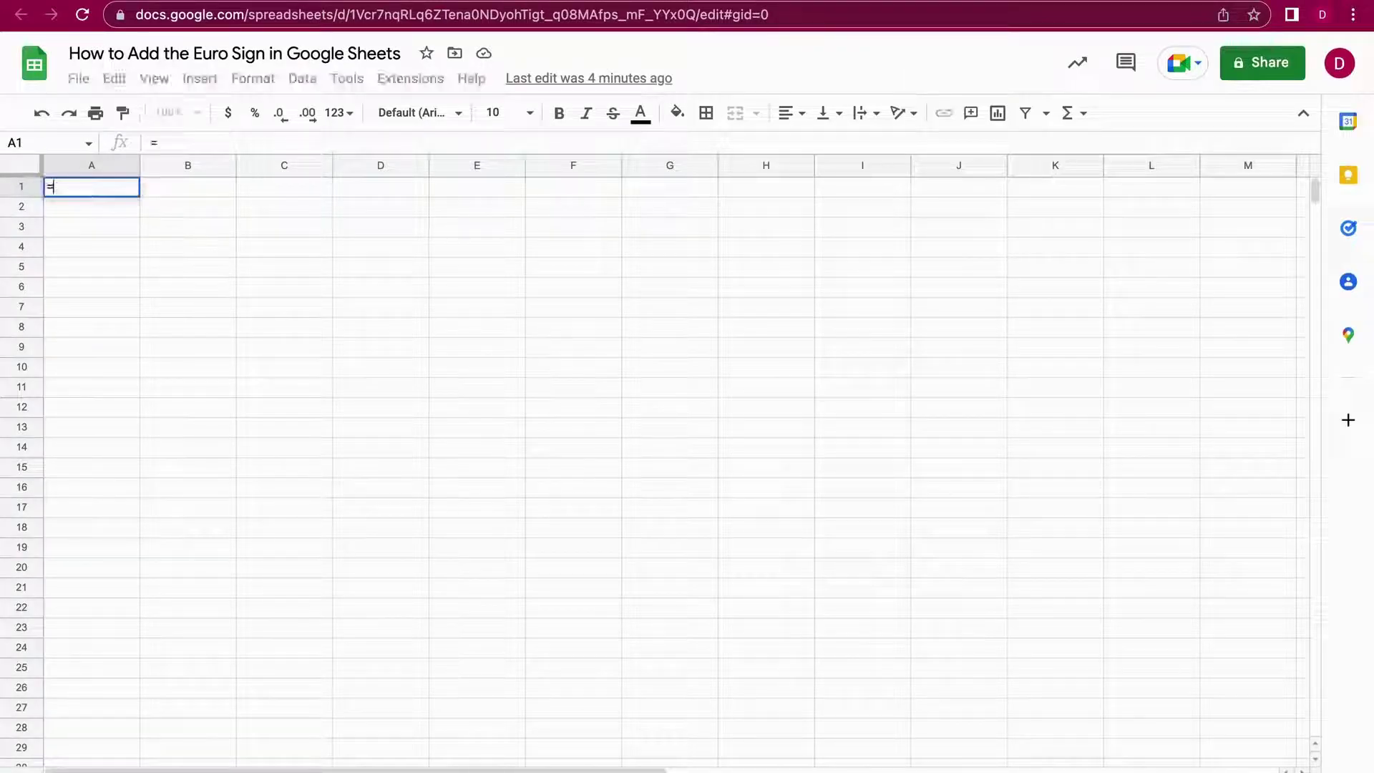
type("CHAR(")
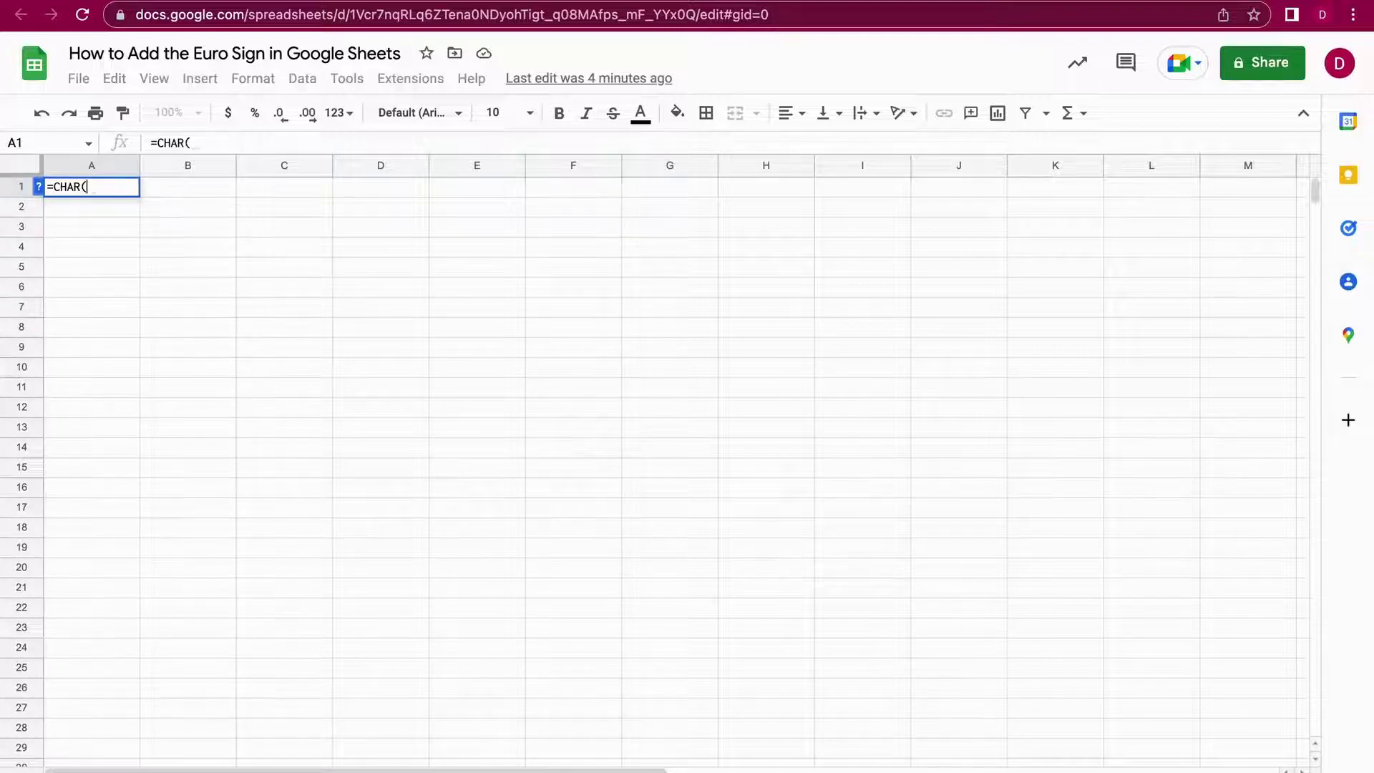
type("83")
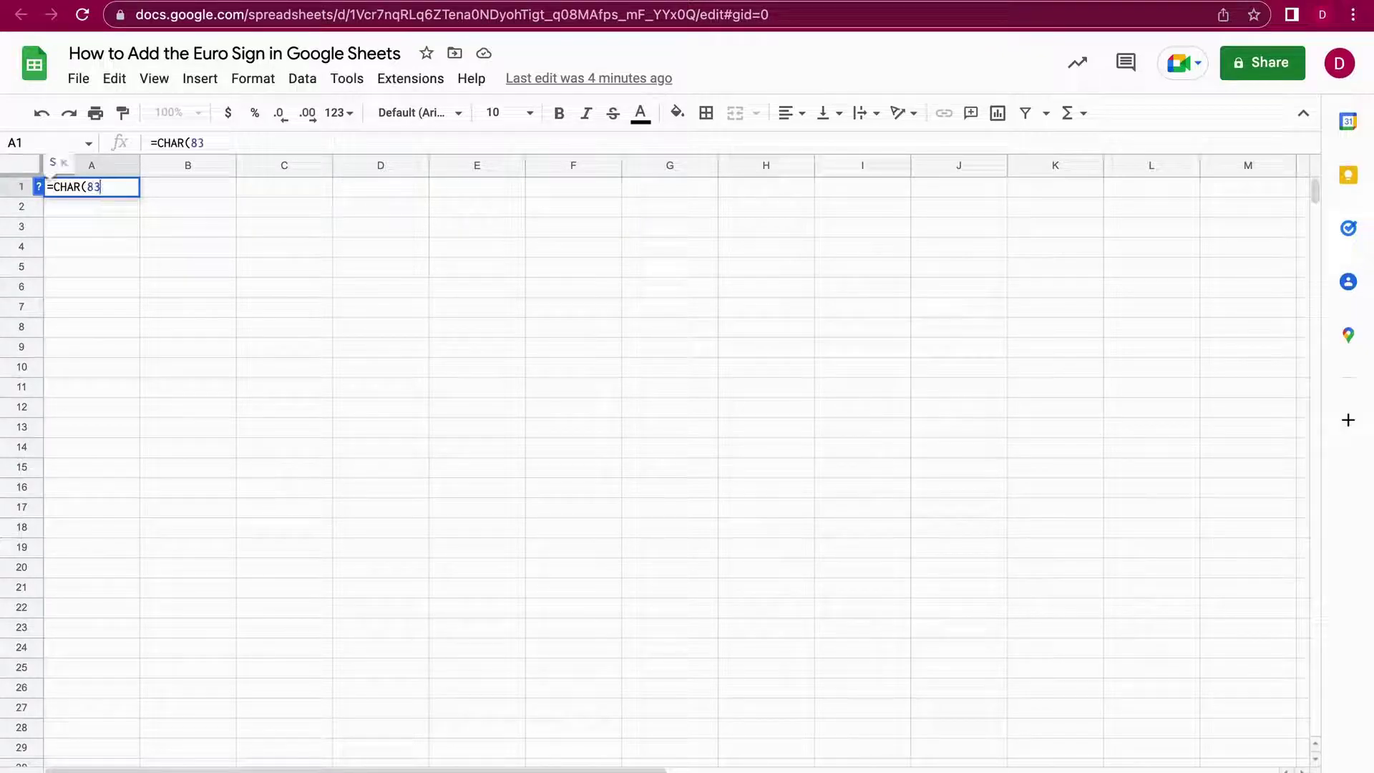
type("64)")
key("Return")
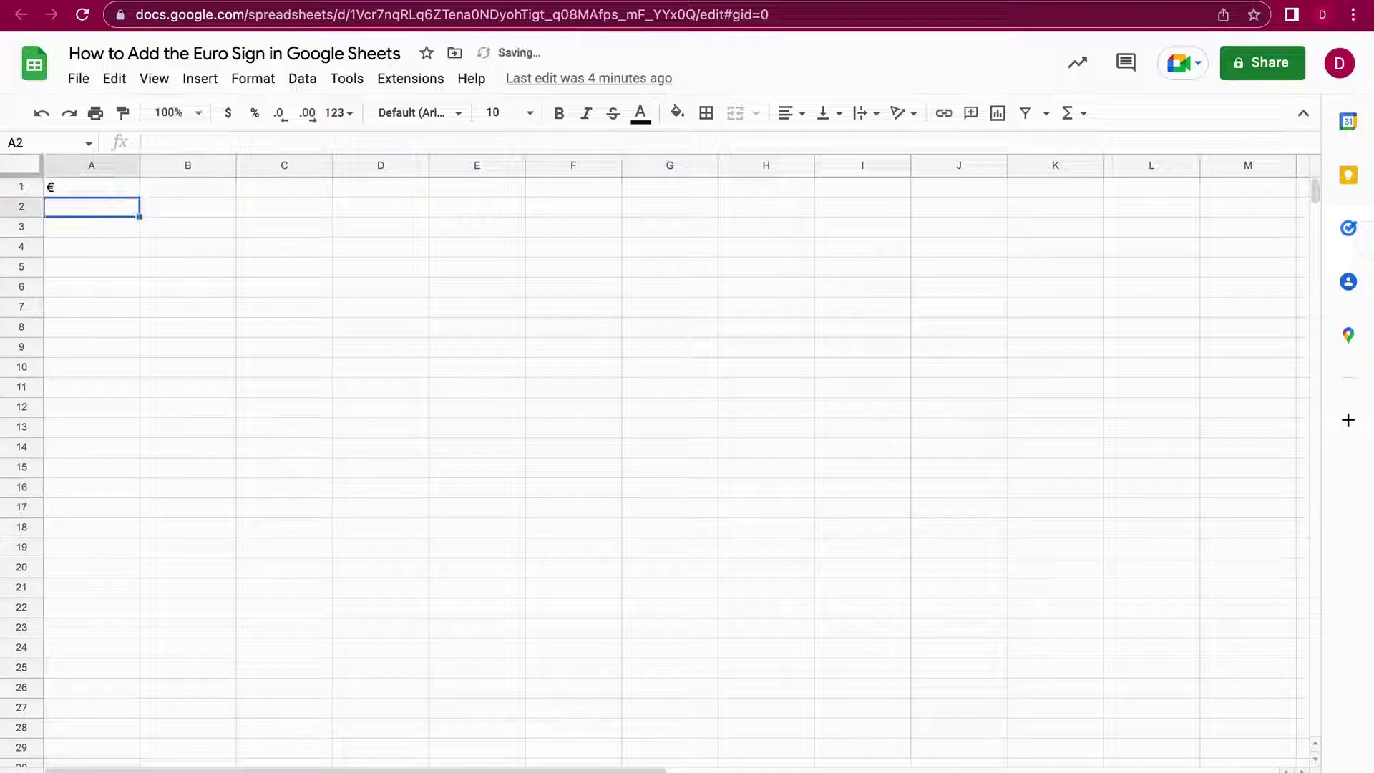
left_click(116, 188)
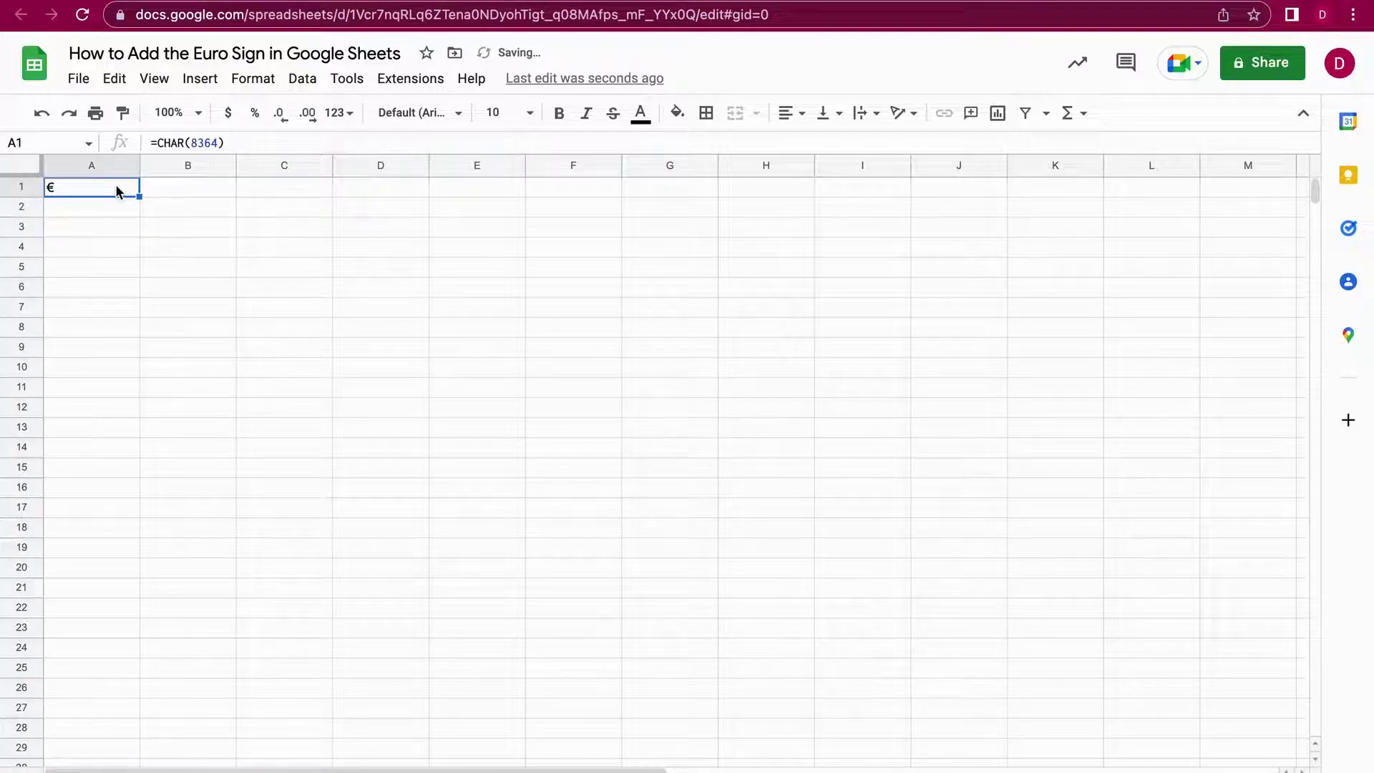
left_click(199, 229)
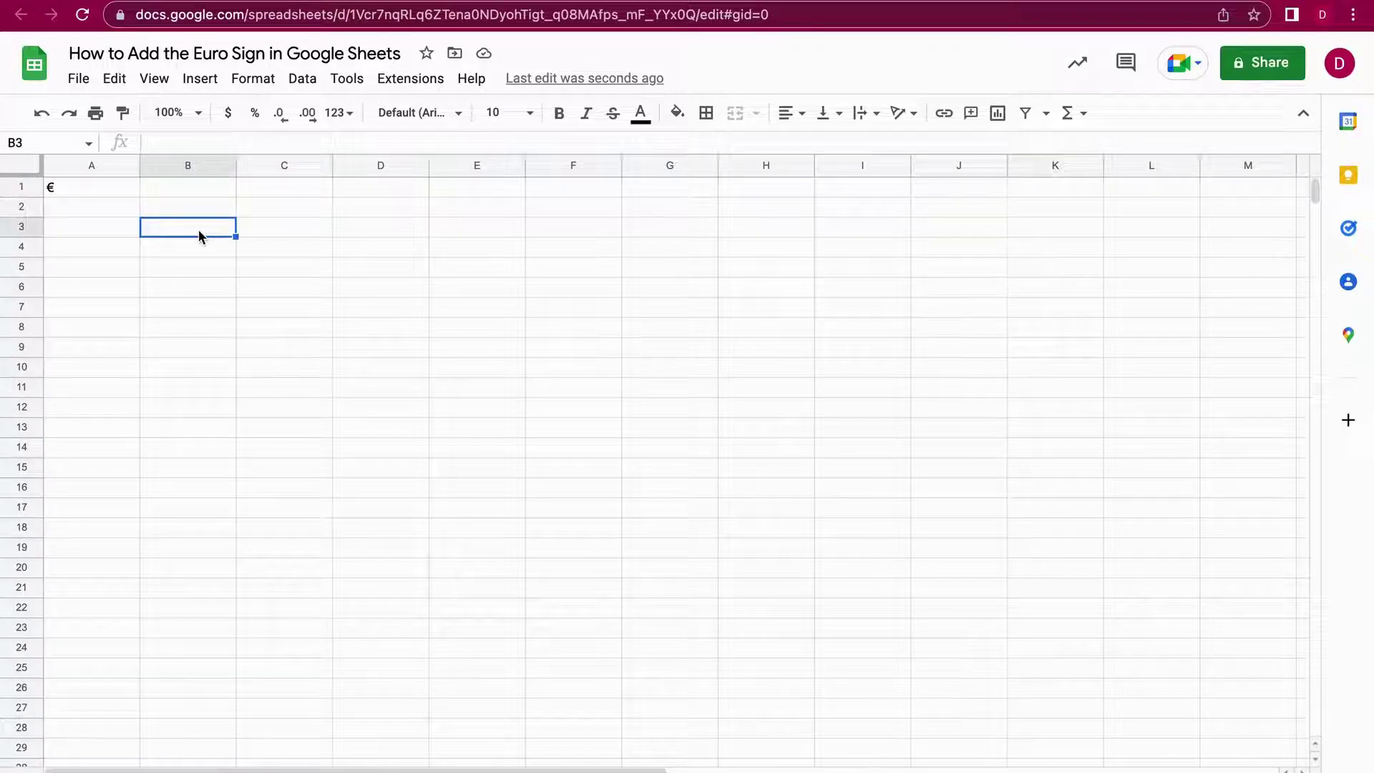
left_click(120, 186)
key("Delete")
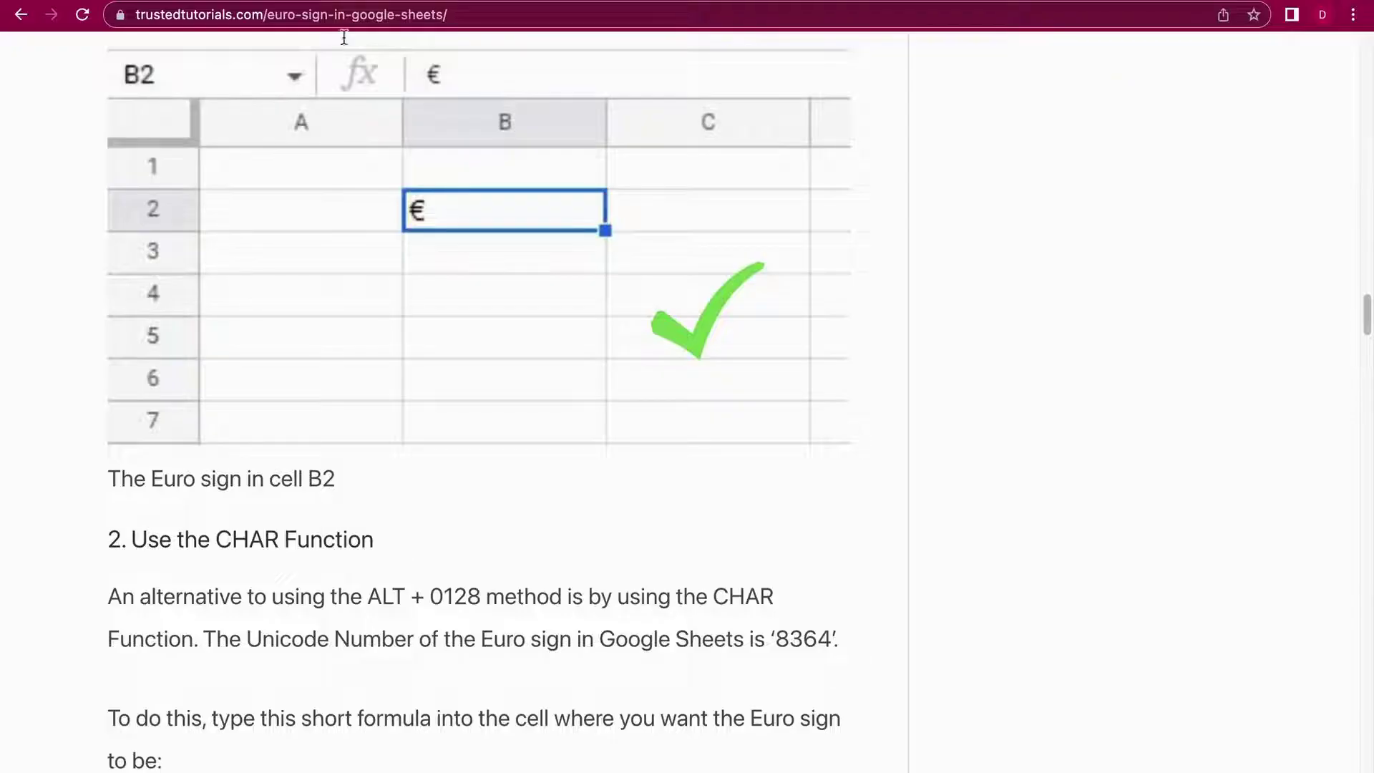
- Scroll past the Character Map screenshots to method 4, Copy and Paste the Euro Sign
scroll(448, 451, "down", 10)
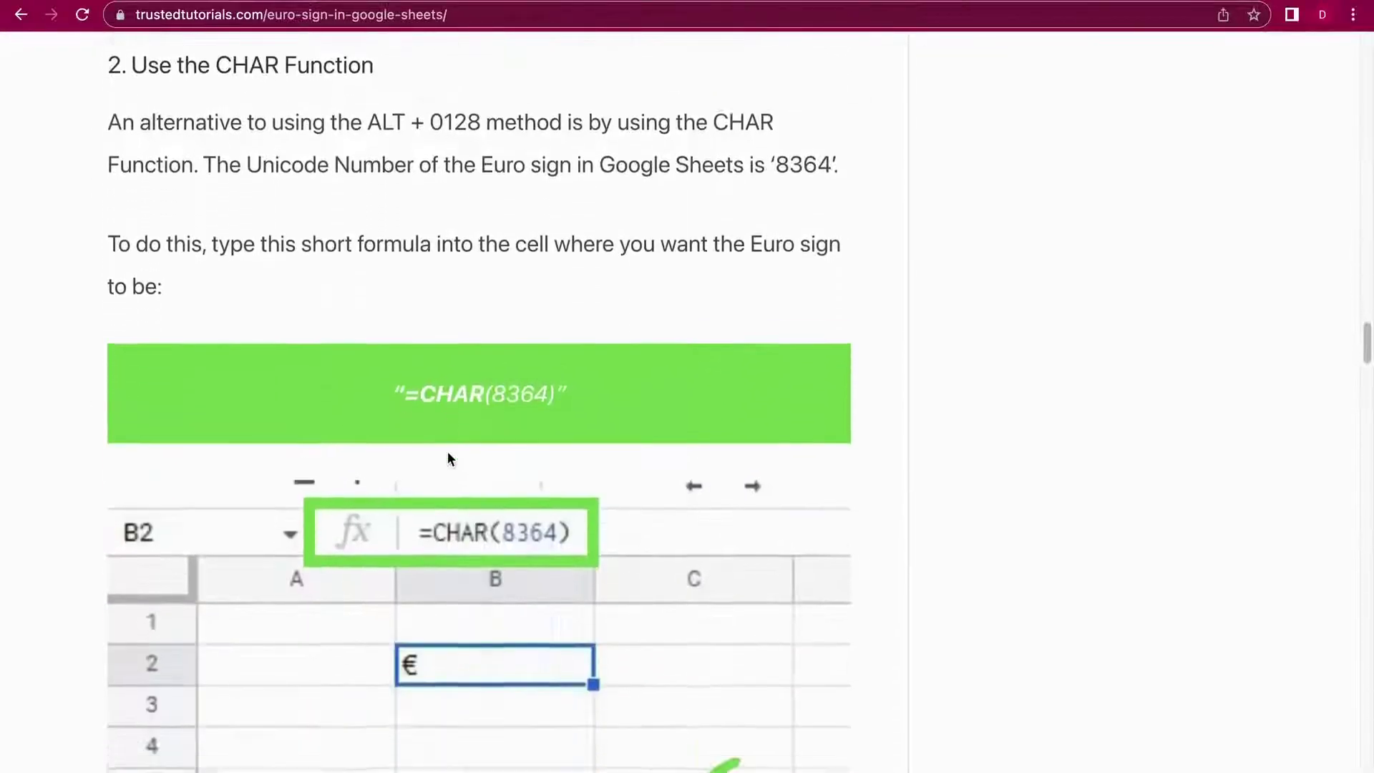
scroll(448, 449, "down", 8)
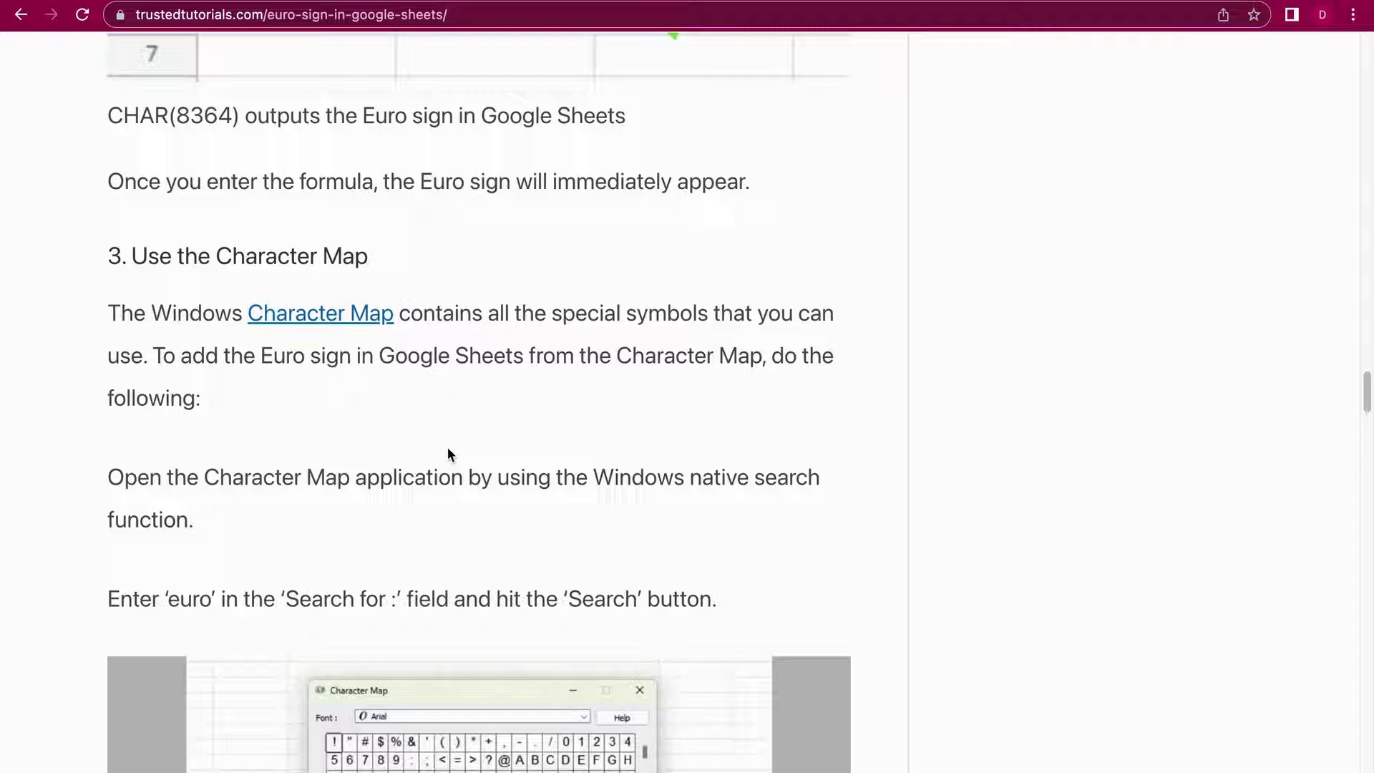
scroll(447, 454, "down", 1)
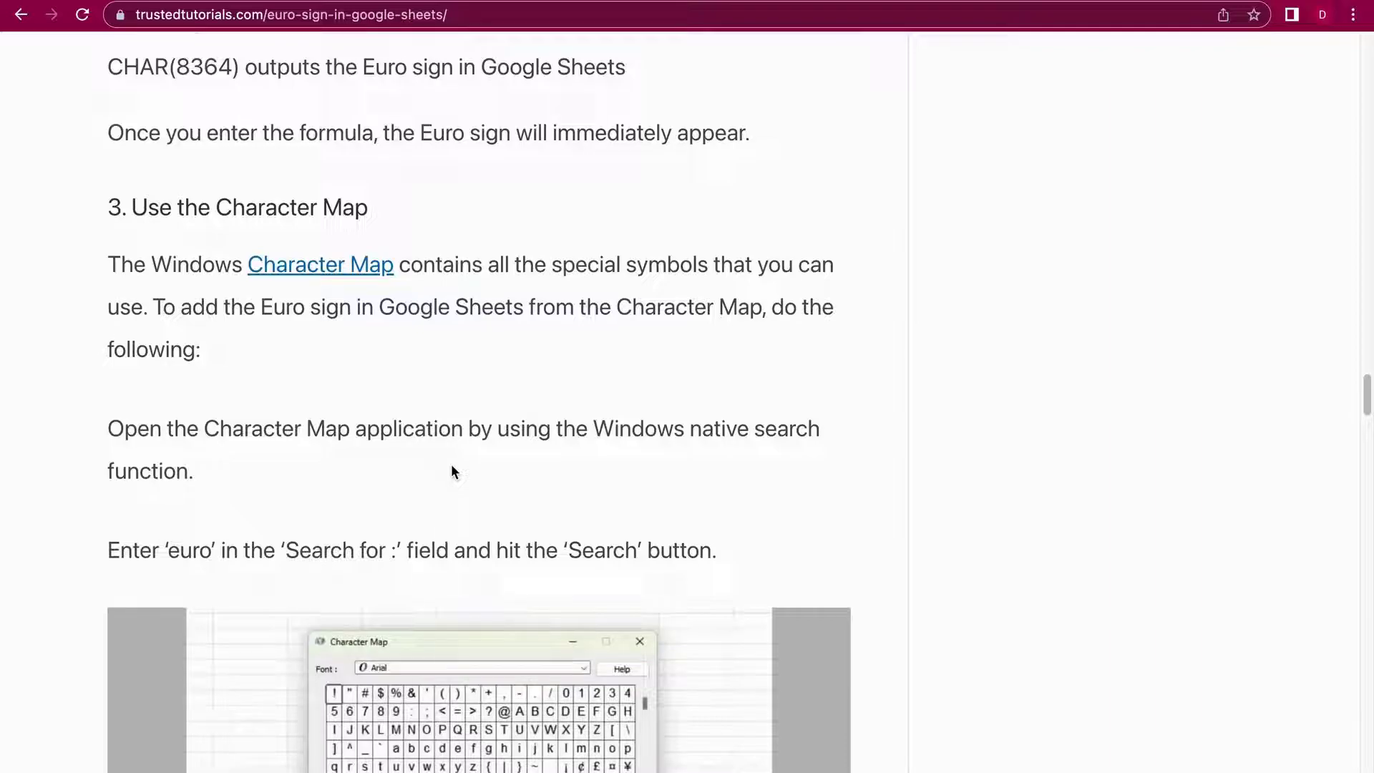
scroll(451, 467, "down", 2)
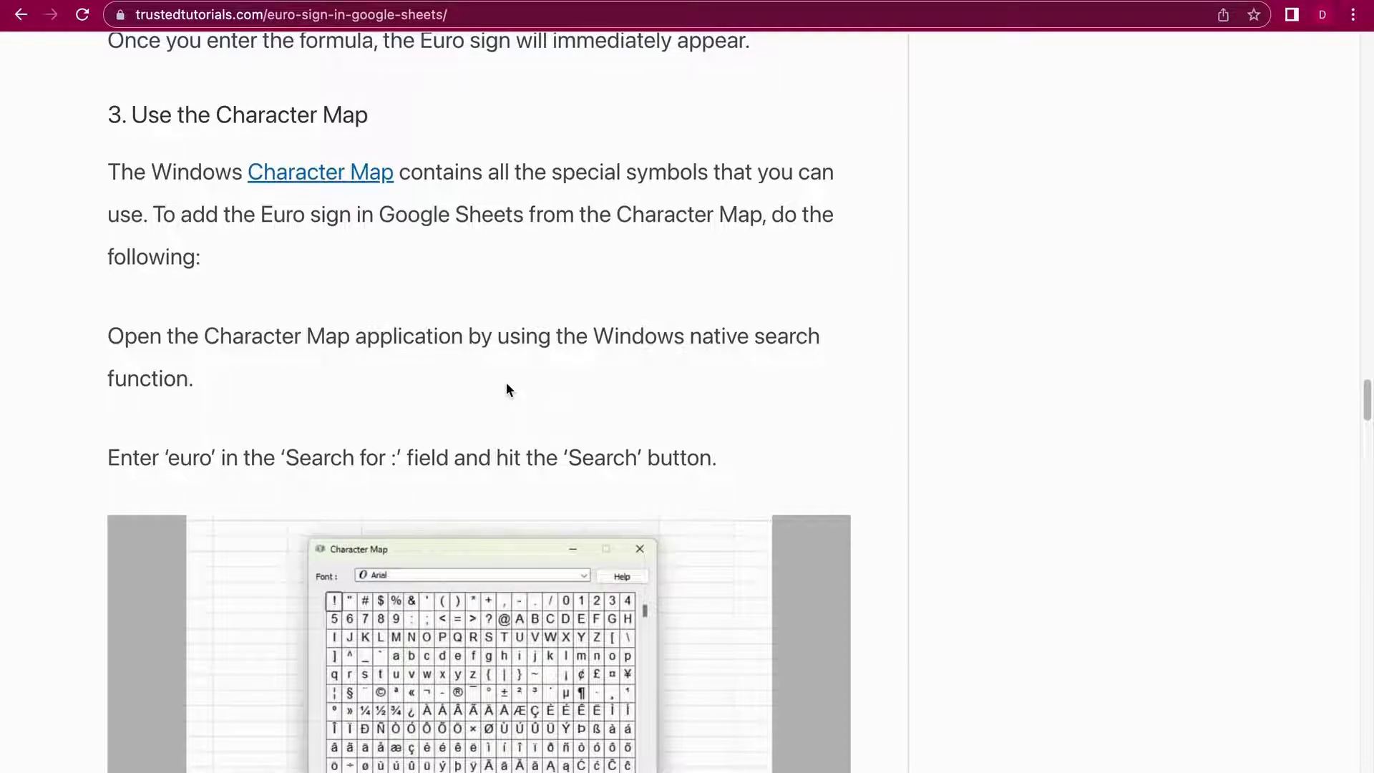
scroll(506, 382, "down", 2)
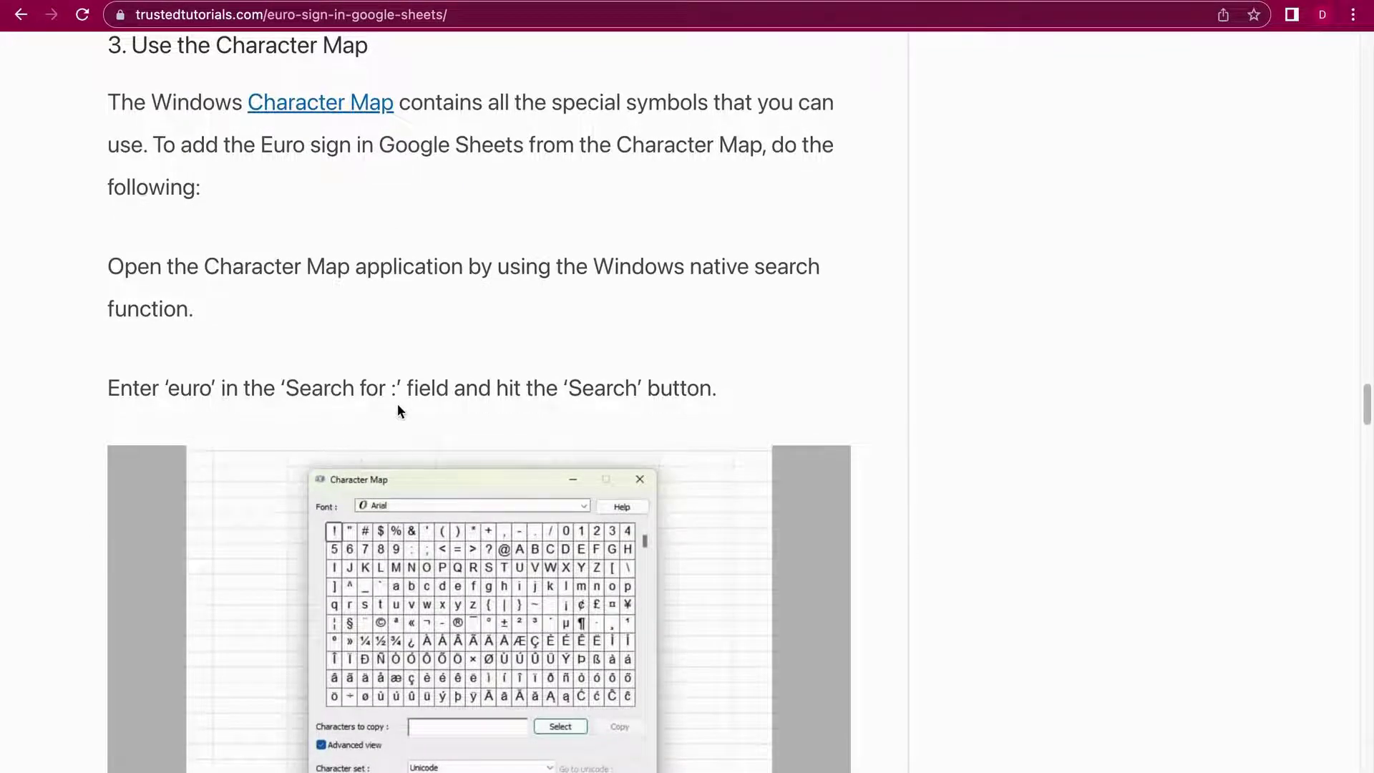
scroll(560, 404, "down", 3)
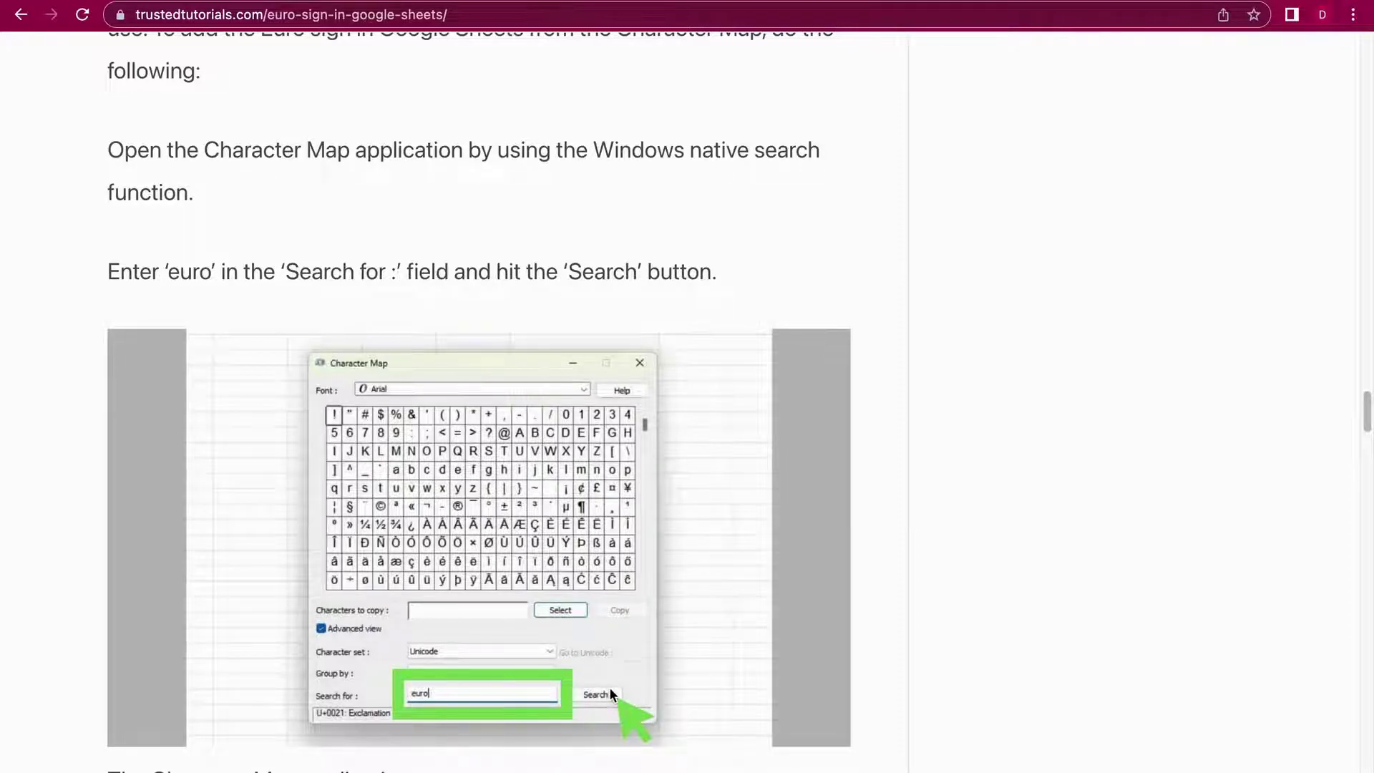
scroll(608, 687, "down", 6)
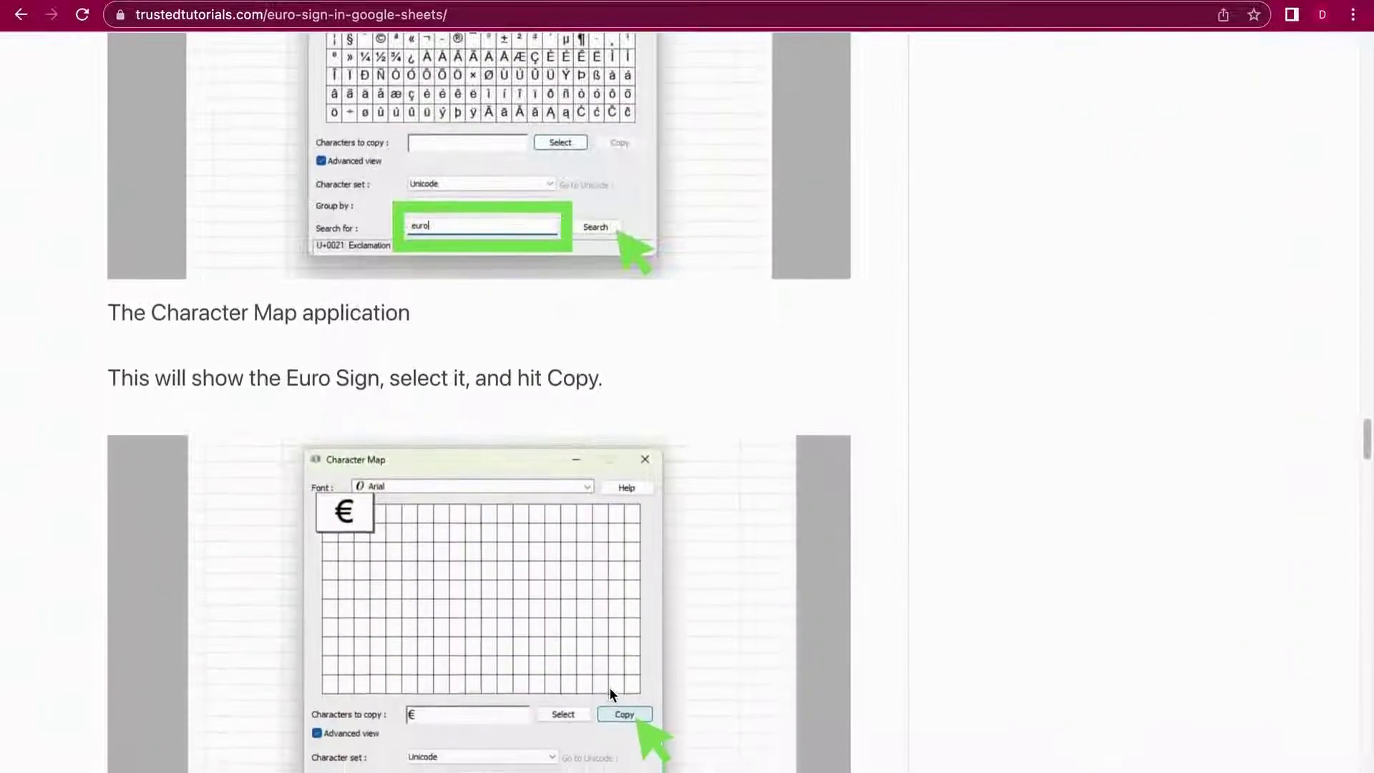
scroll(611, 693, "down", 2)
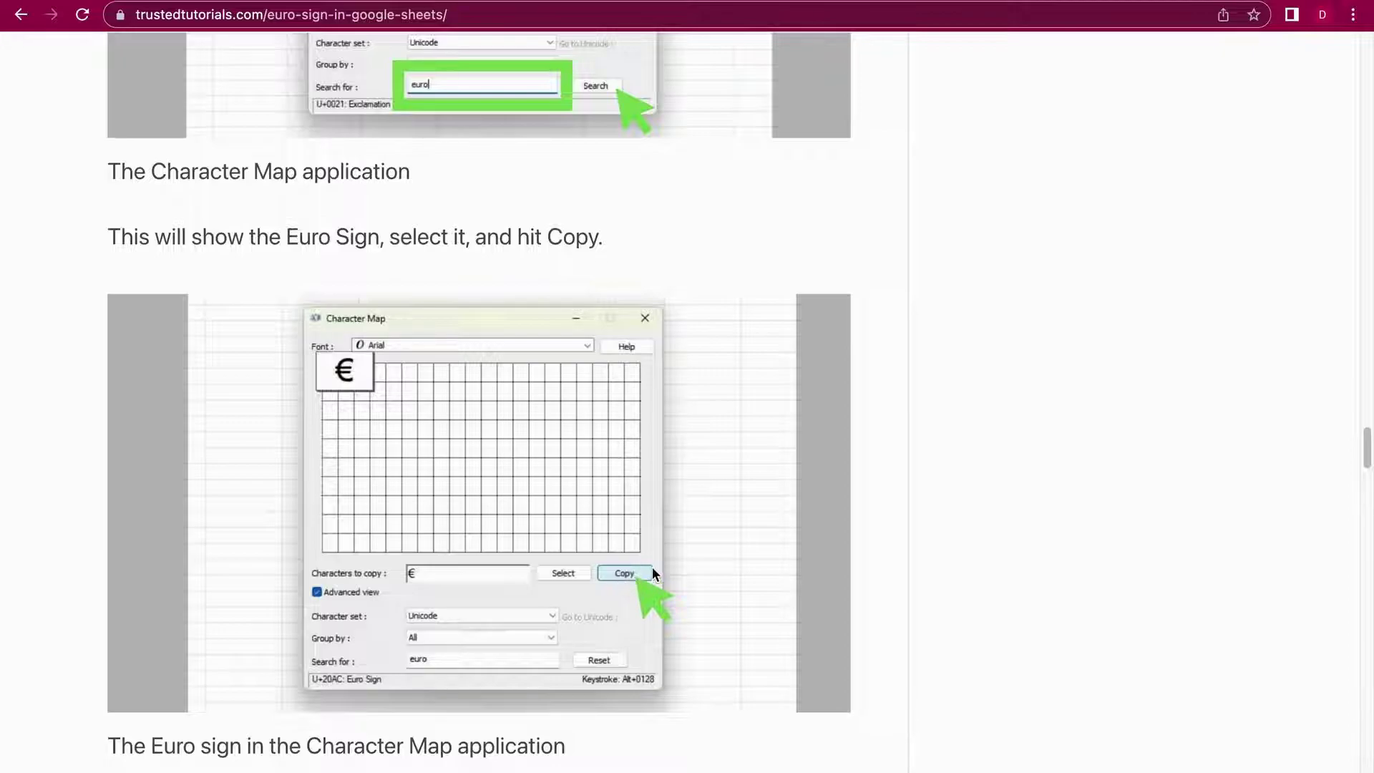
scroll(653, 572, "down", 6)
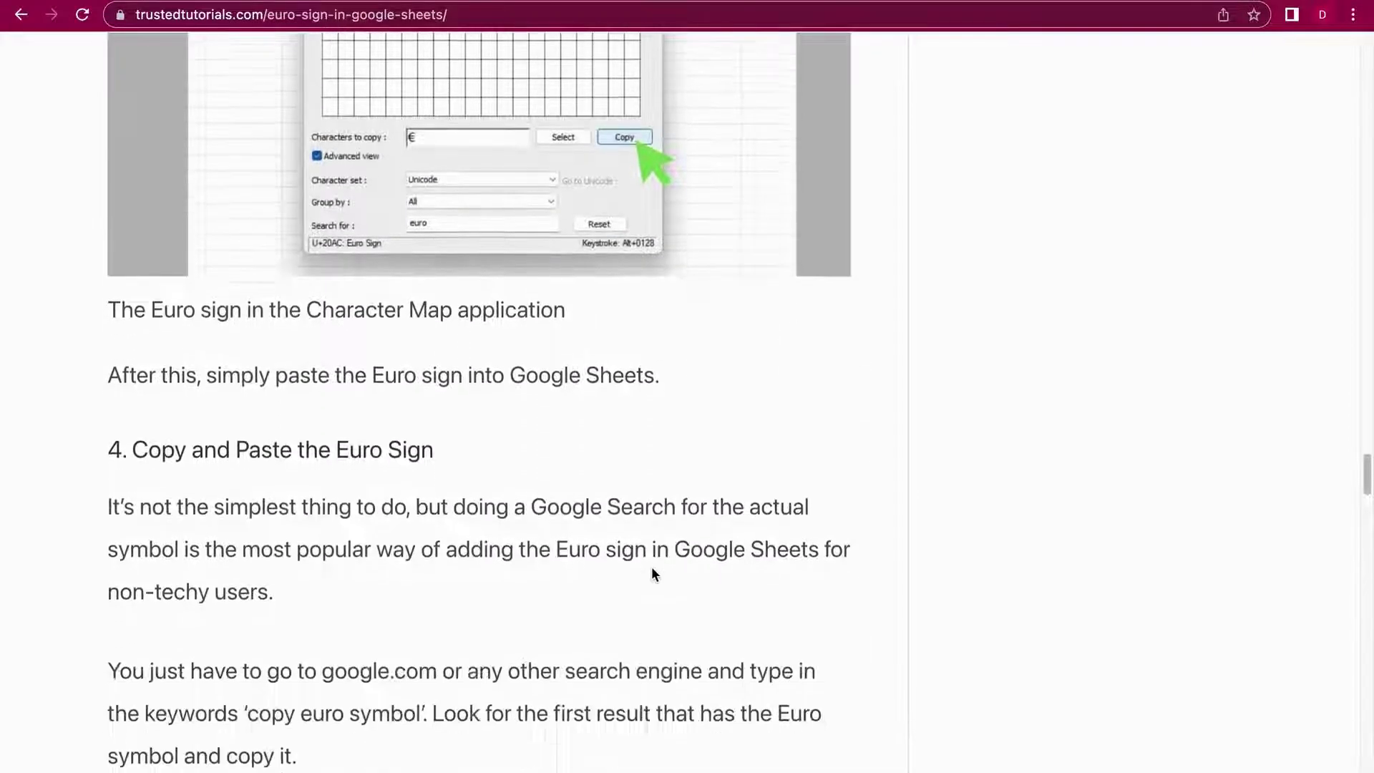
- Scroll around the Copy and Paste the Euro Sign section of the article
scroll(651, 566, "up", 2)
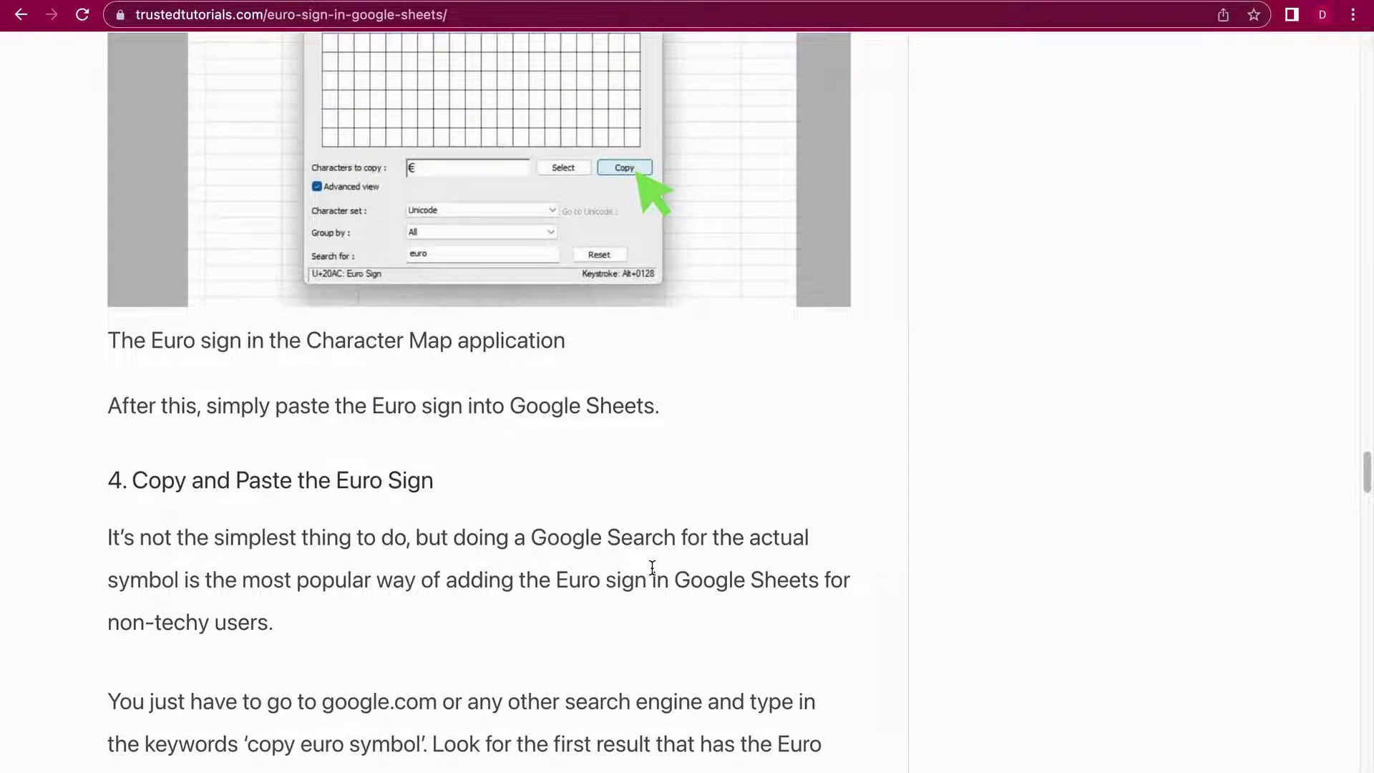
scroll(652, 567, "down", 2)
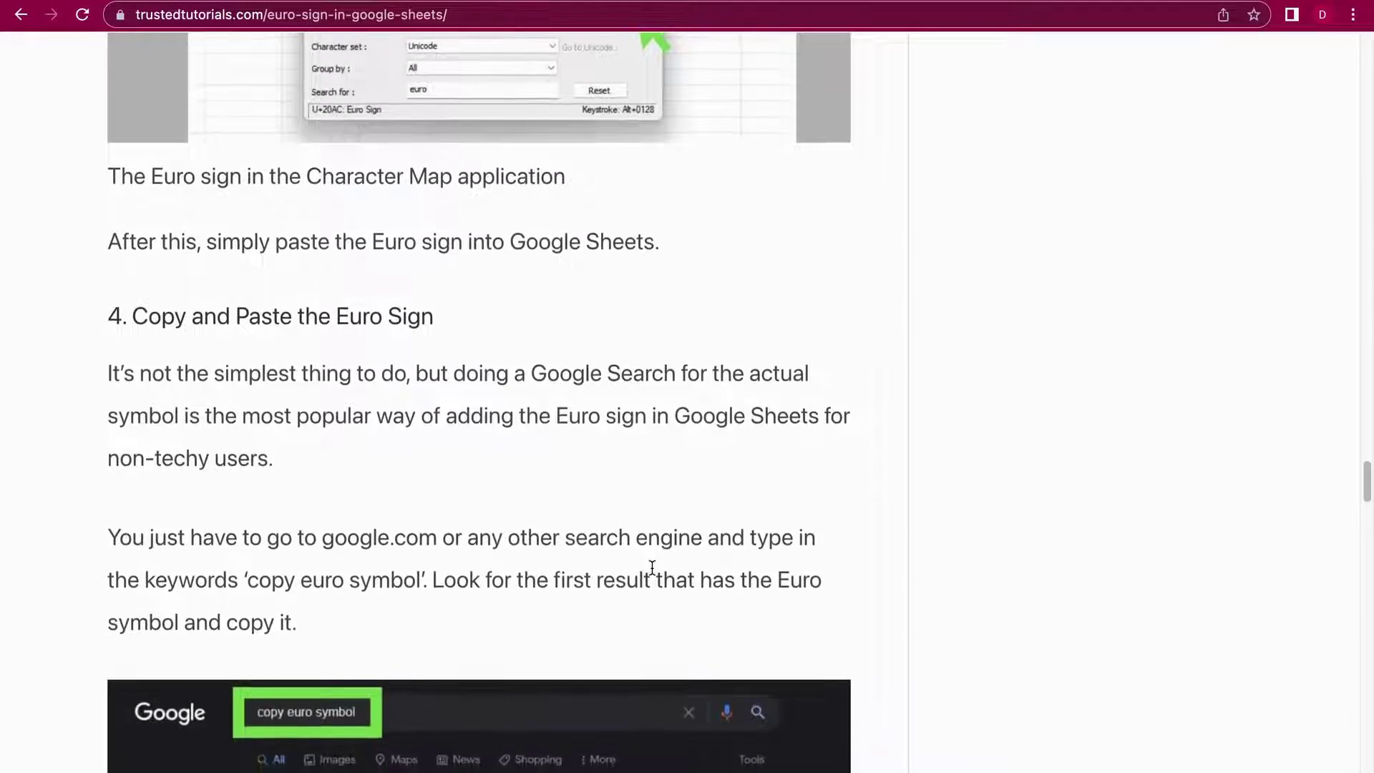
scroll(651, 571, "up", 3)
scroll(652, 572, "up", 3)
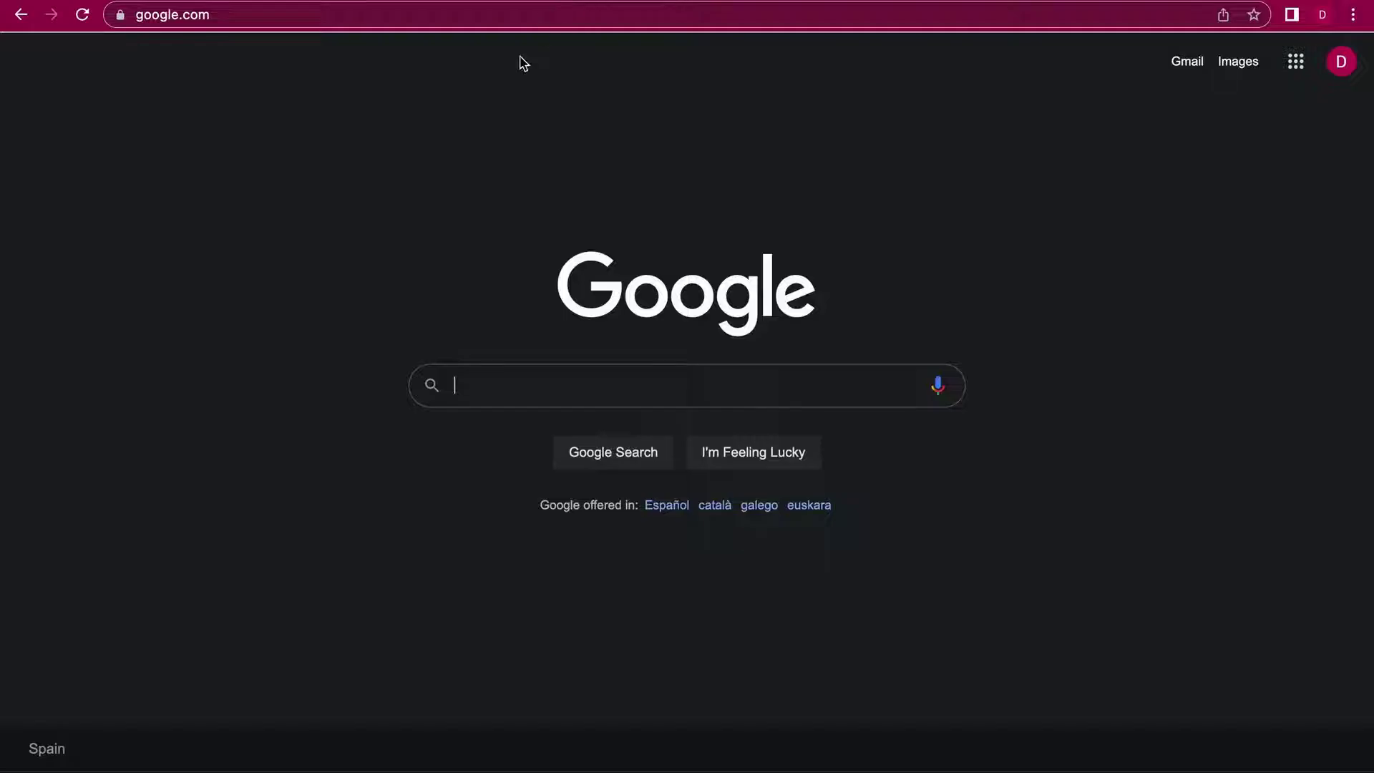
- Search Google for 'euro sign copy' and select the € in the answer table
type("euro sig")
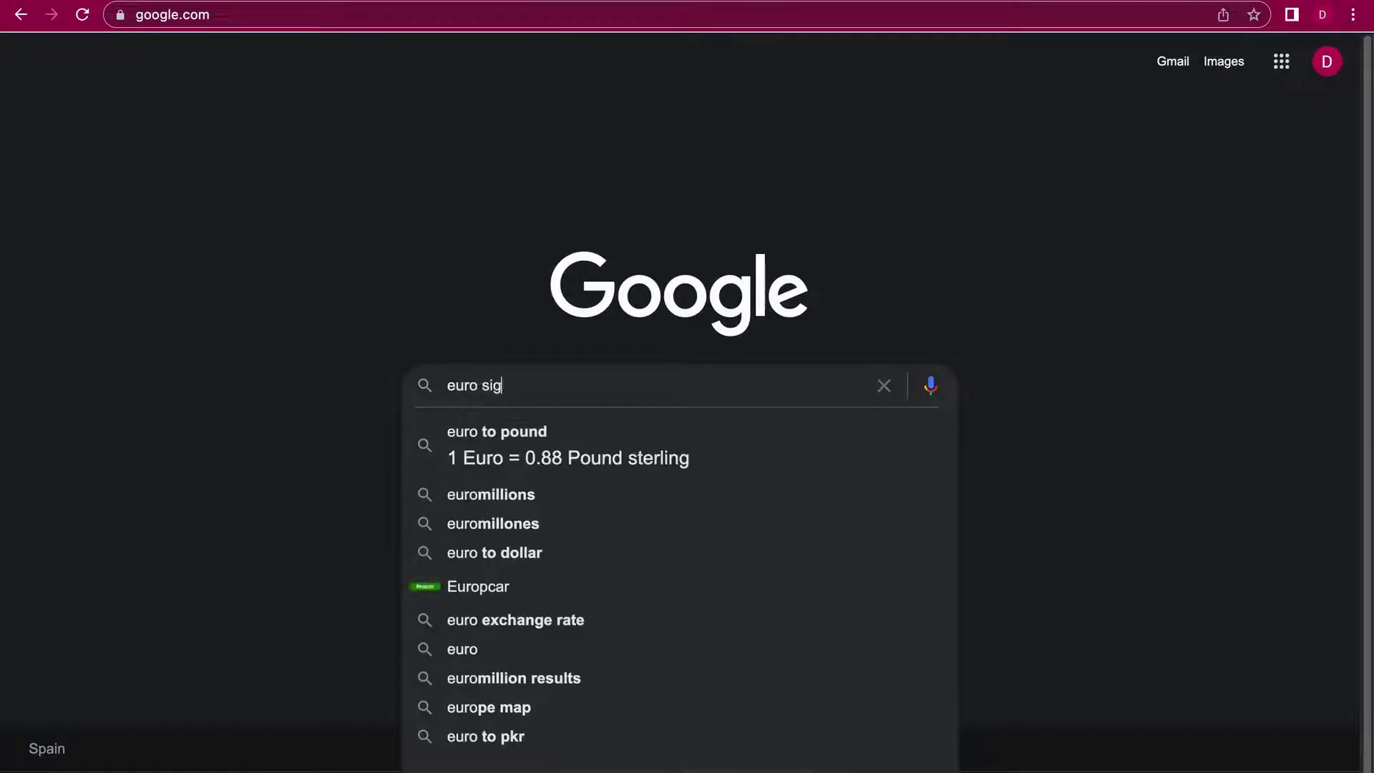
type("n copy")
key("Return")
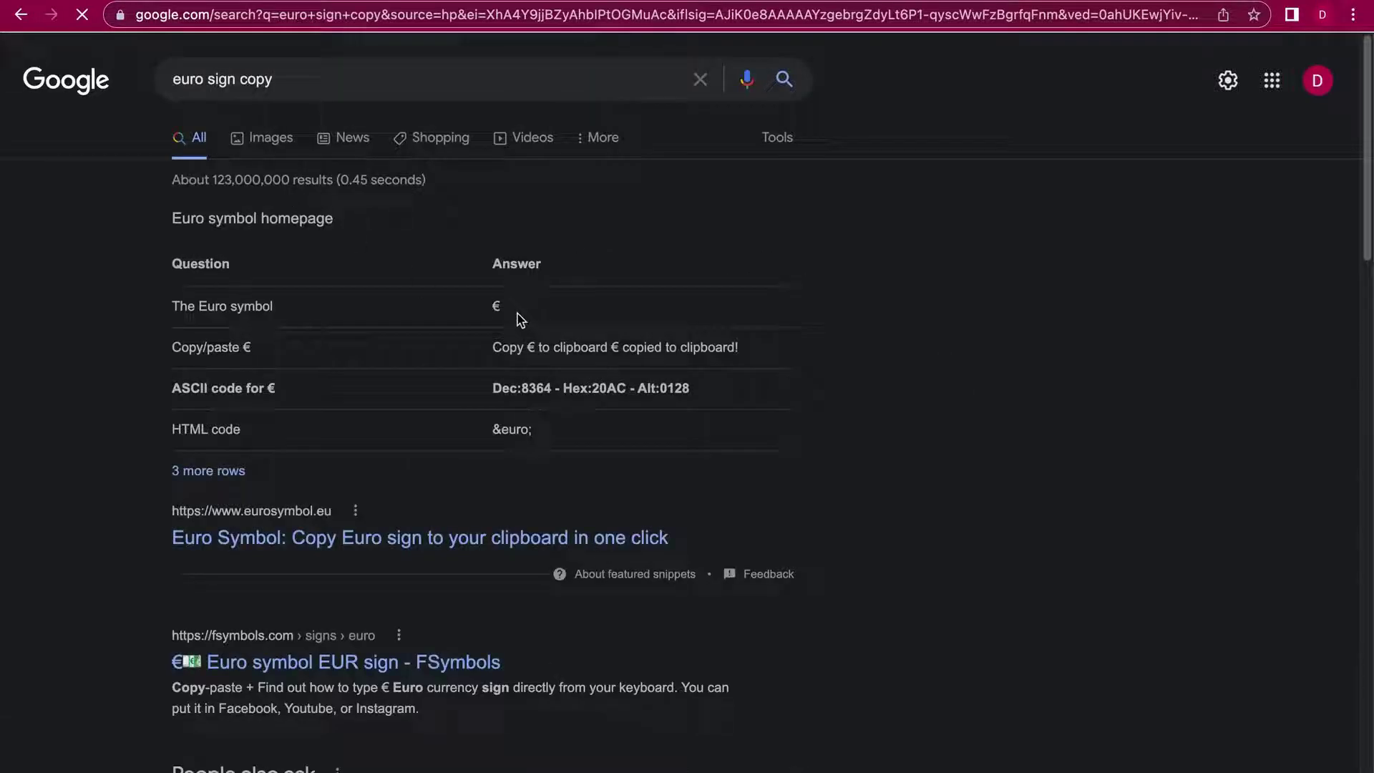
double_click(493, 307)
key("ctrl+c")
- Paste the copied € symbol into cell A2 of the spreadsheet
key("ctrl+Tab")
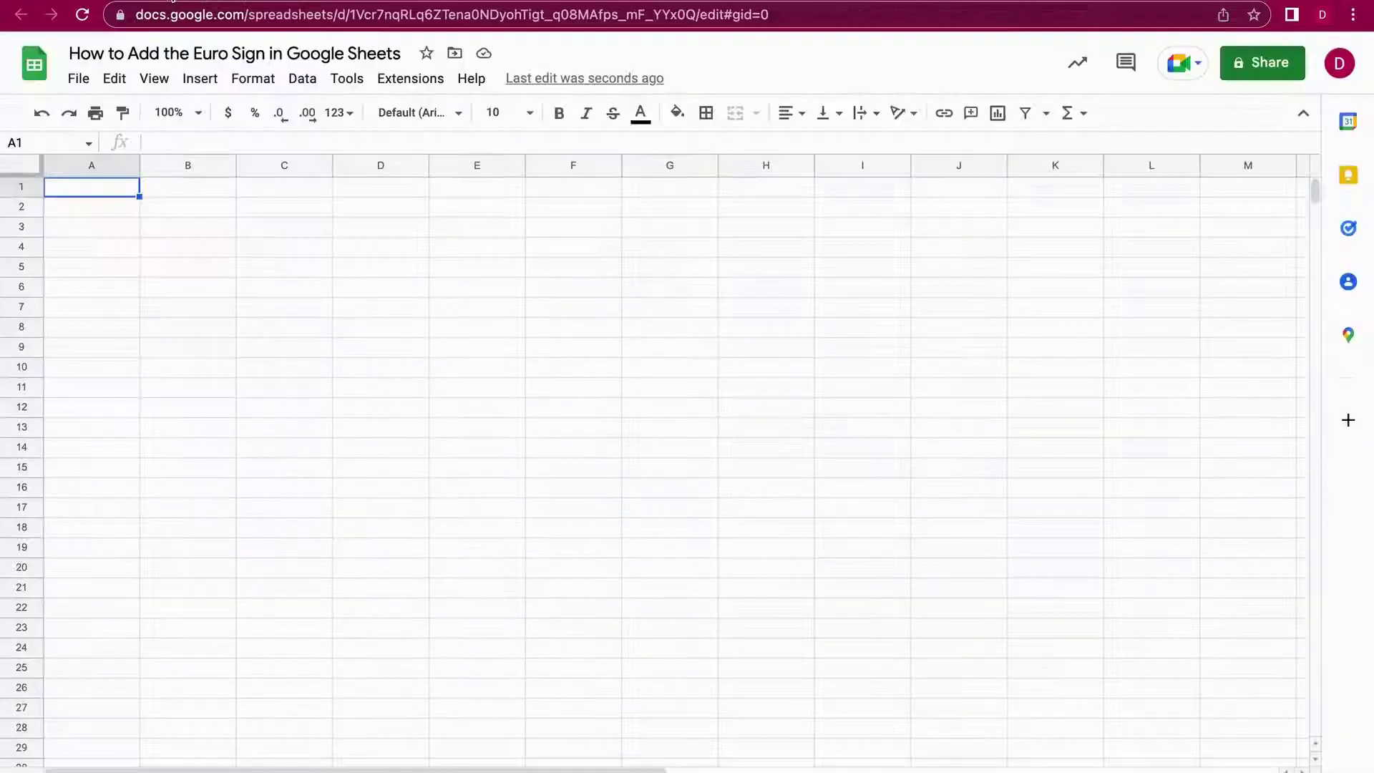
left_click(123, 208)
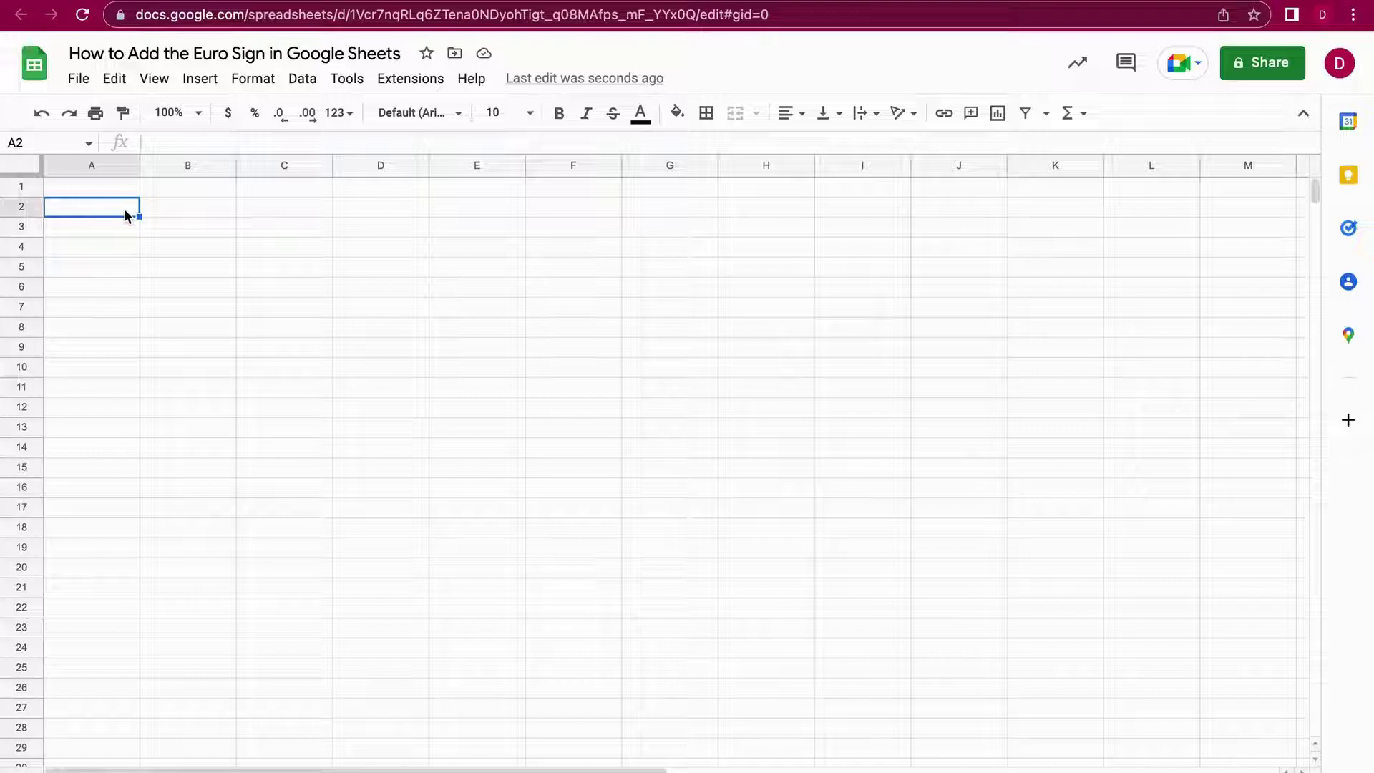
key("ctrl+v")
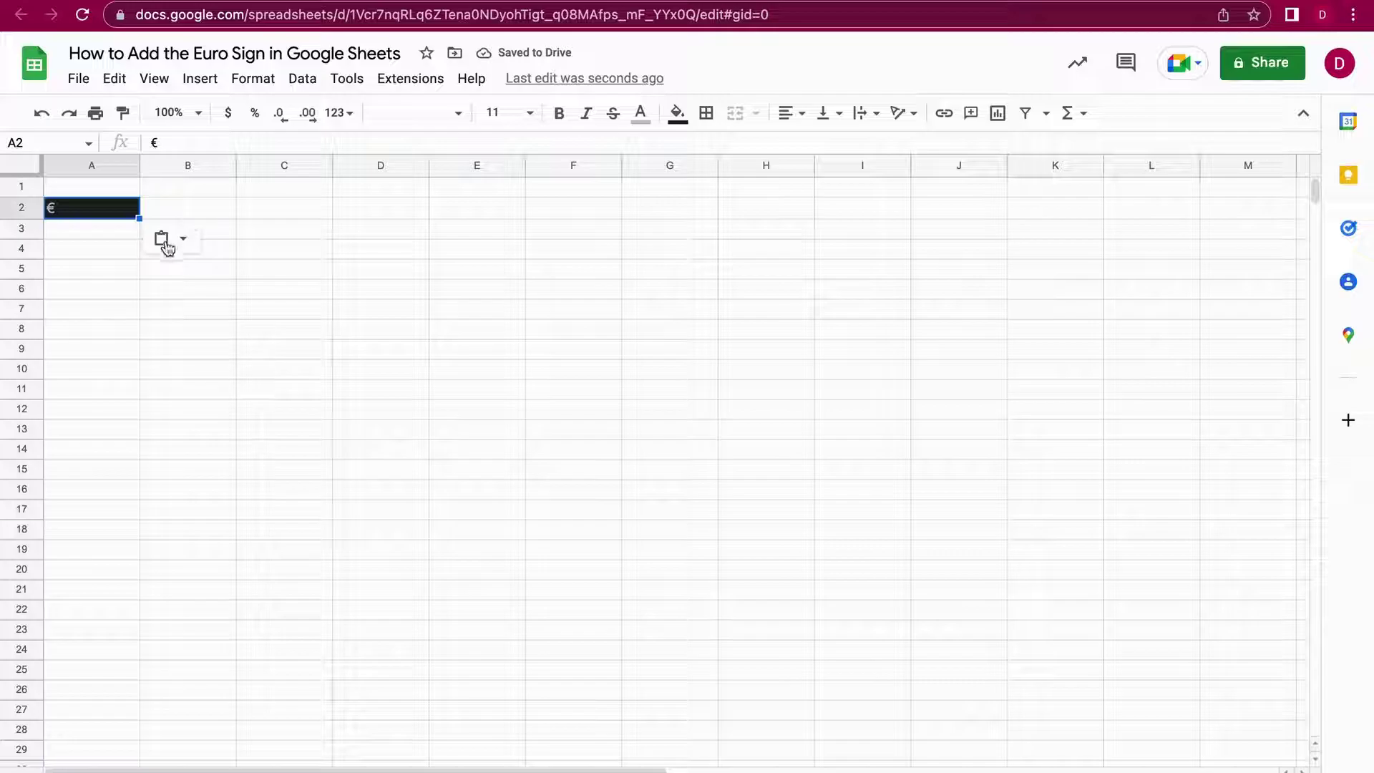
left_click(115, 284)
left_click(101, 208)
- Copy cell A3's plain formatting onto A2 with Paint format to remove the dark fill
left_click(107, 231)
left_click(124, 112)
left_click(112, 206)
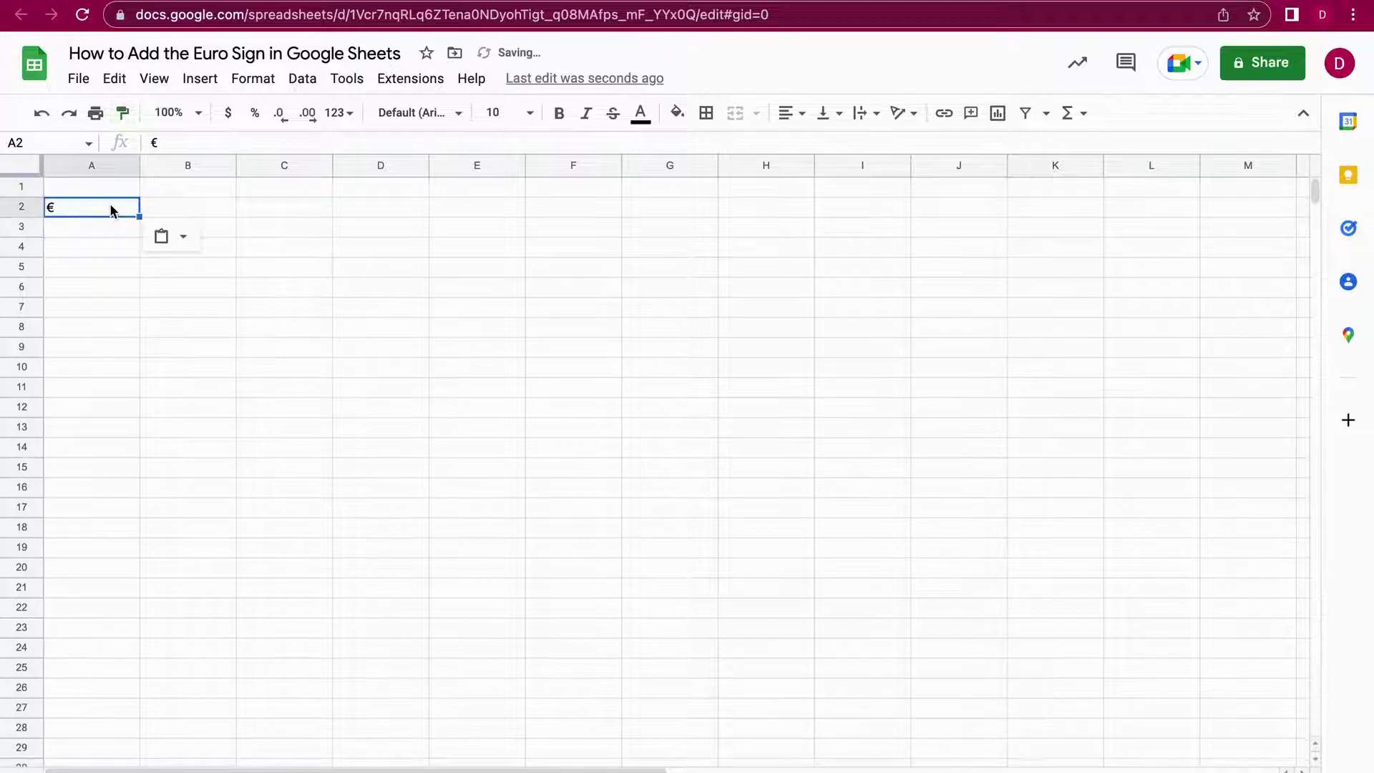
left_click(170, 200)
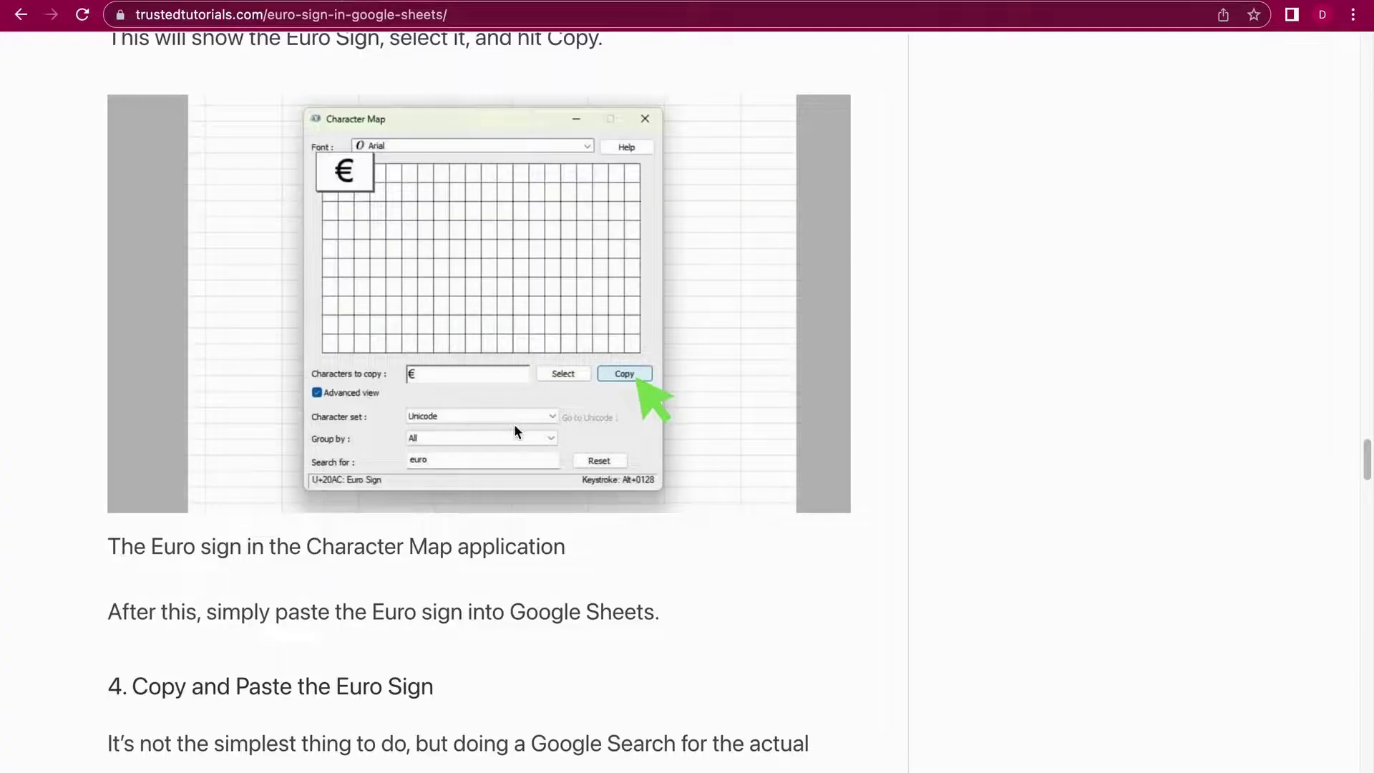
- Scroll to method 5, Use the Custom Currency Format, with its F2:F13 example
scroll(514, 423, "down", 15)
scroll(515, 429, "down", 7)
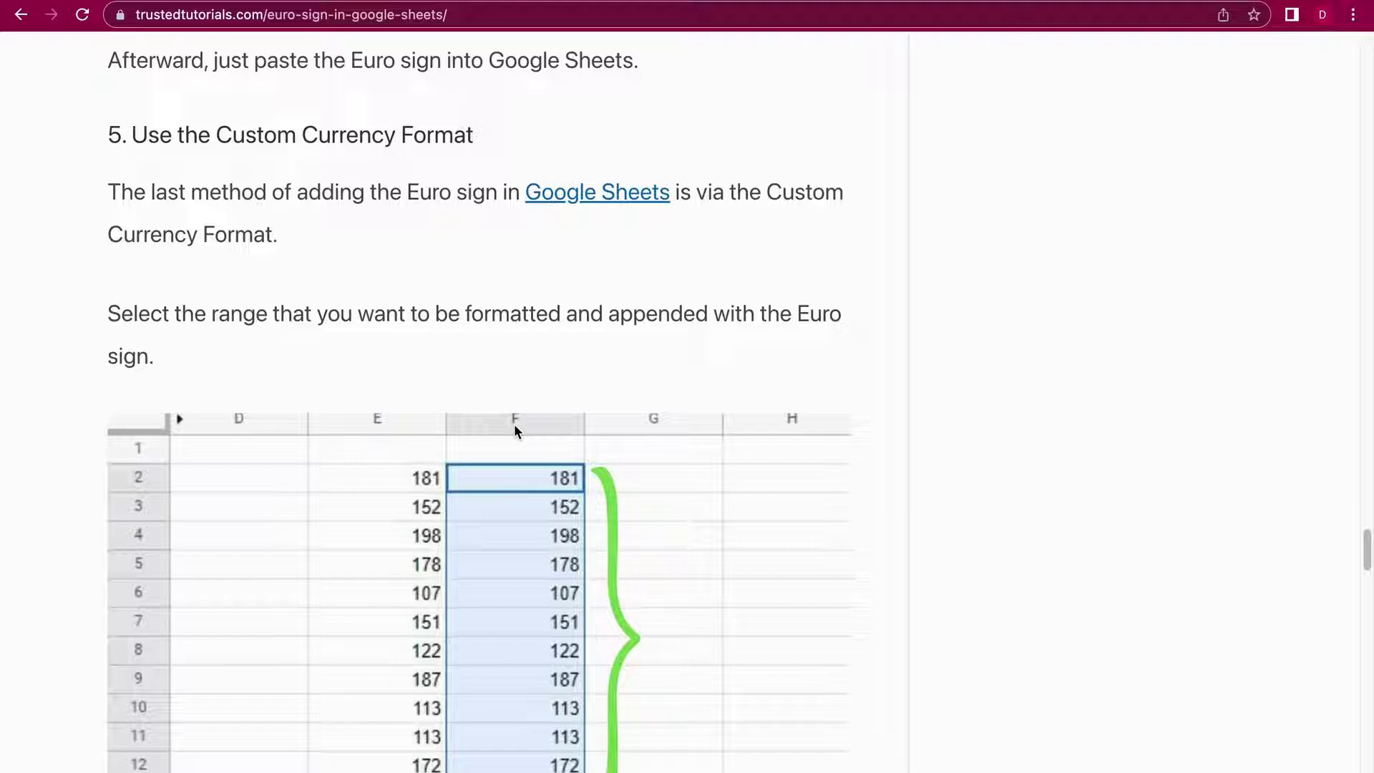
scroll(515, 428, "down", 2)
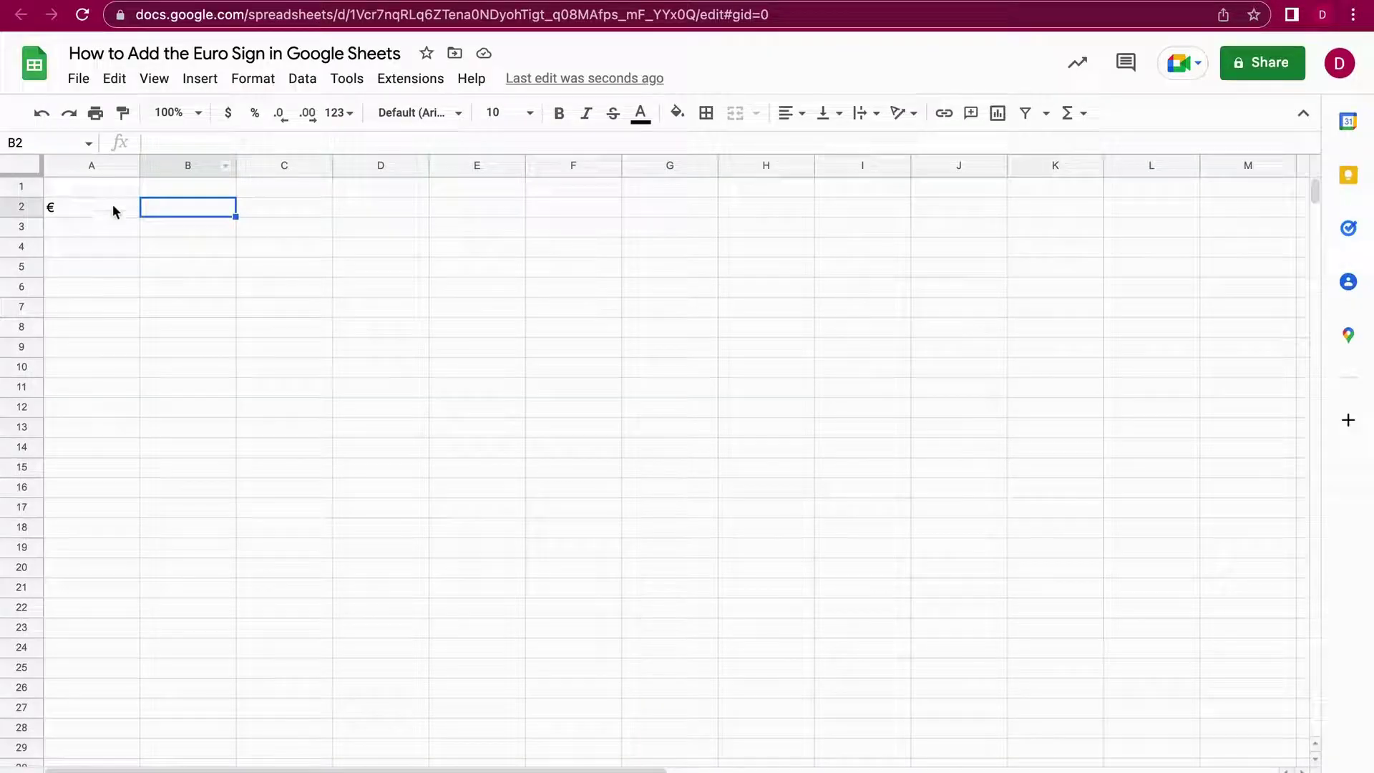
- Clear the € from A2, enter 234, 23, 523 … 458 in A1:A12, and select them
left_click(114, 209)
key("Delete")
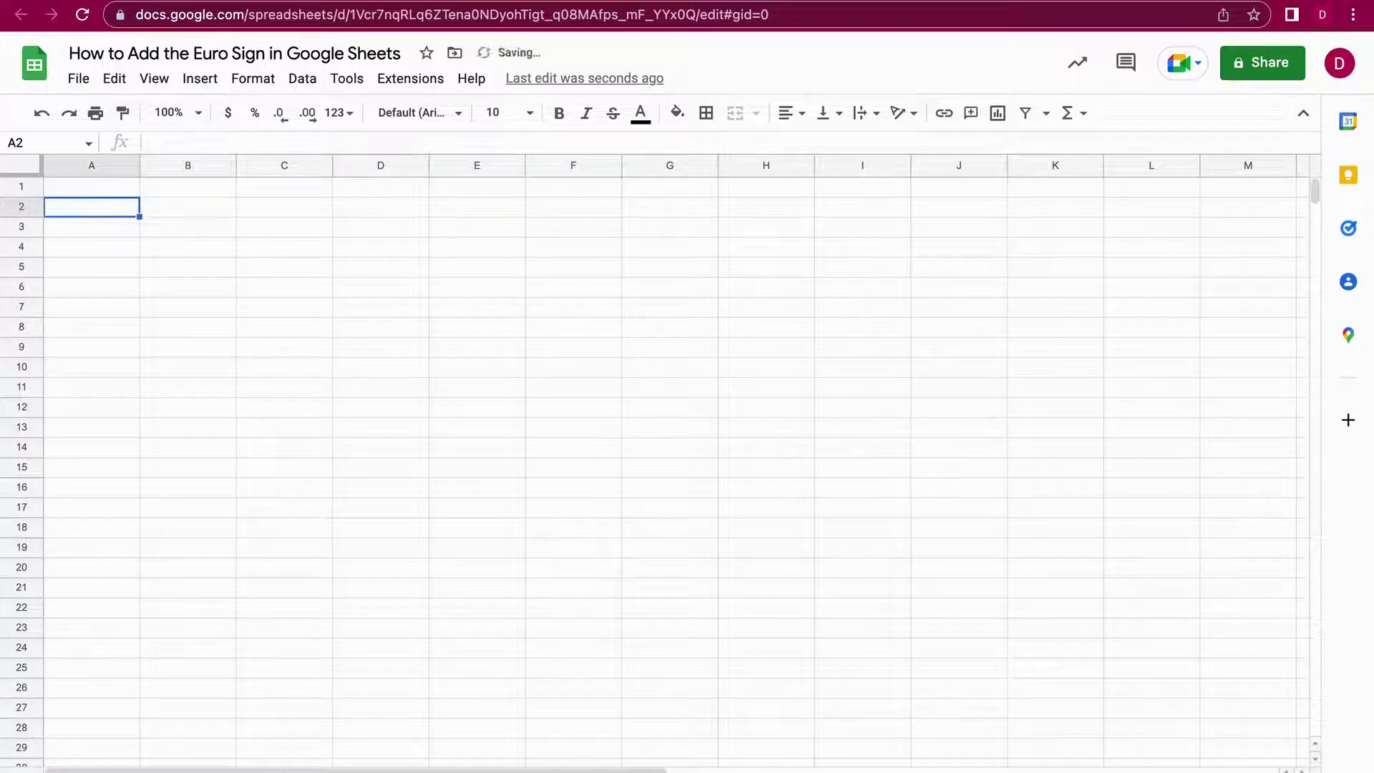
left_click(118, 187)
type("234 23 523 5 23 5")
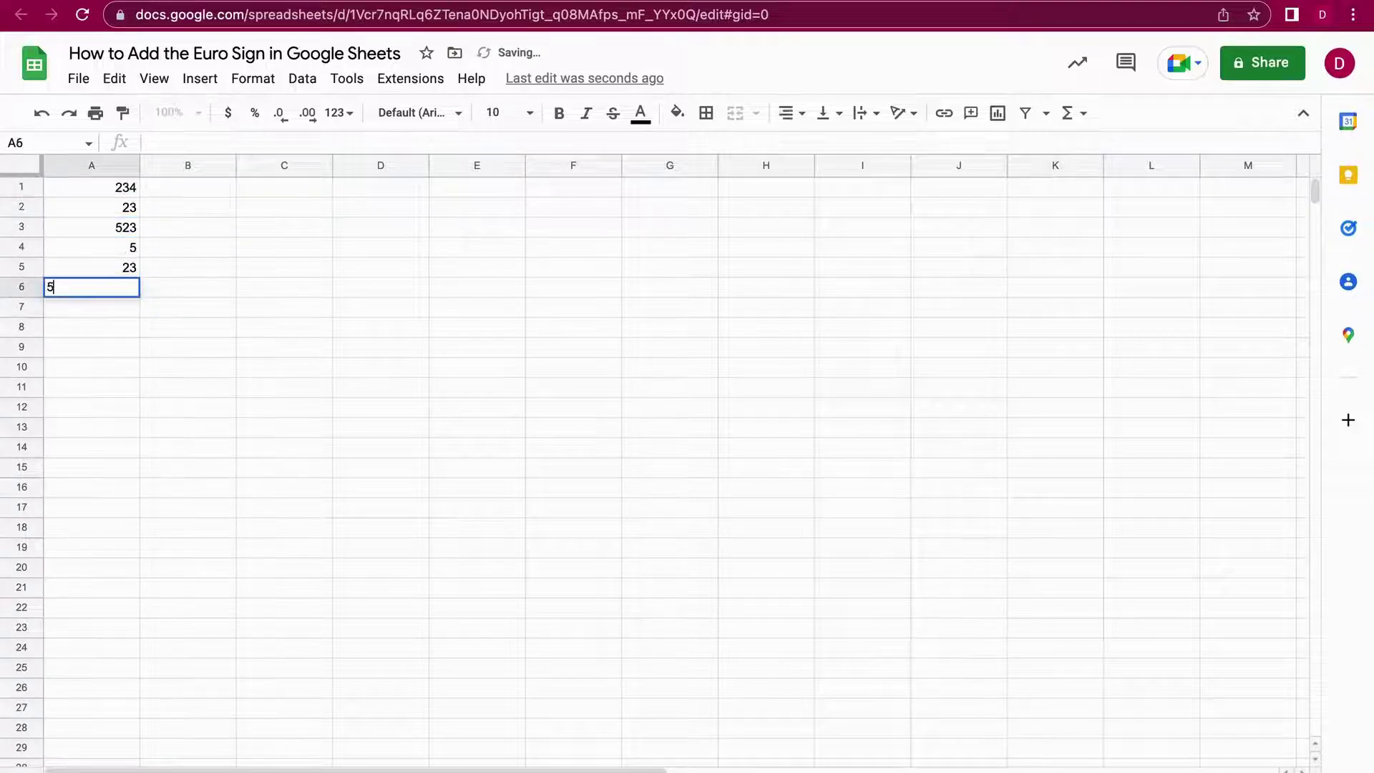
type(" 2 5 26 435 67 458")
left_click(258, 195)
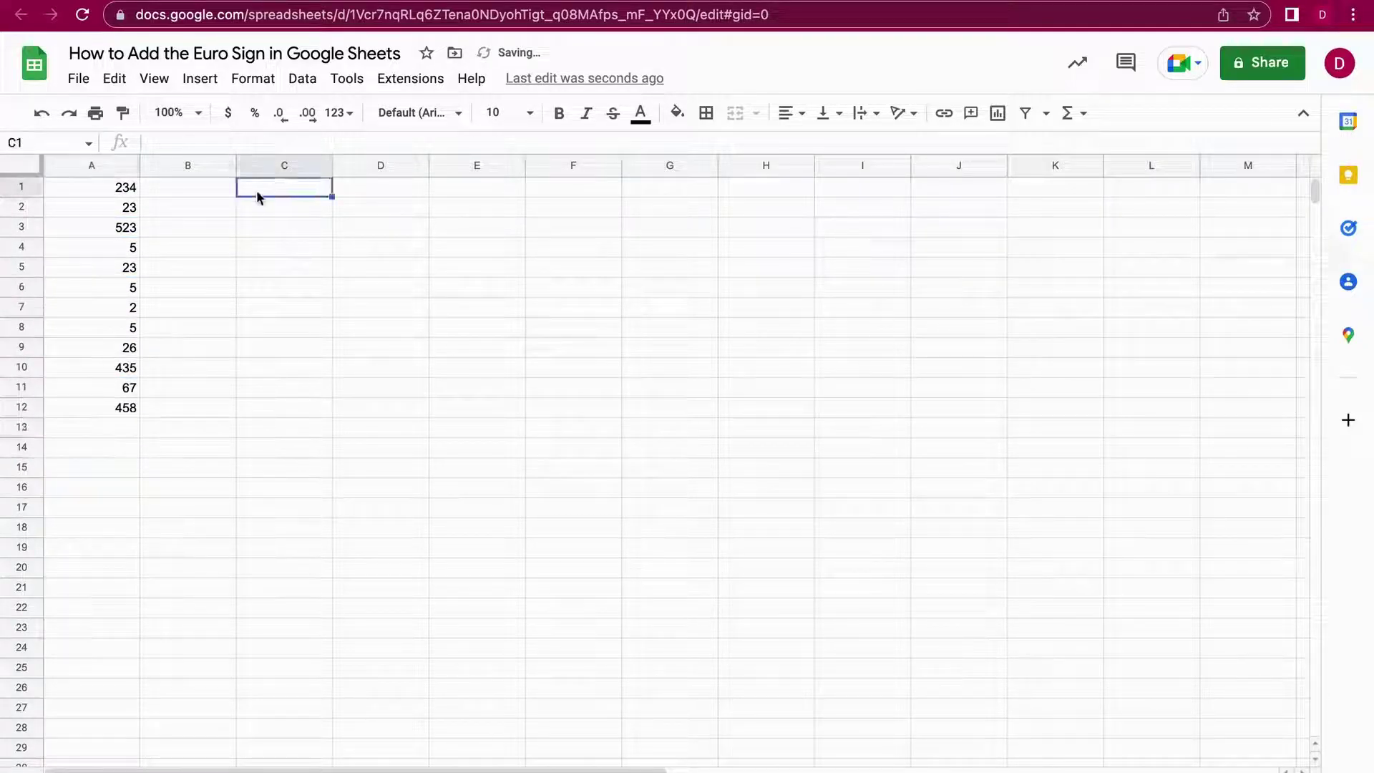
left_click_drag(122, 187, 126, 408)
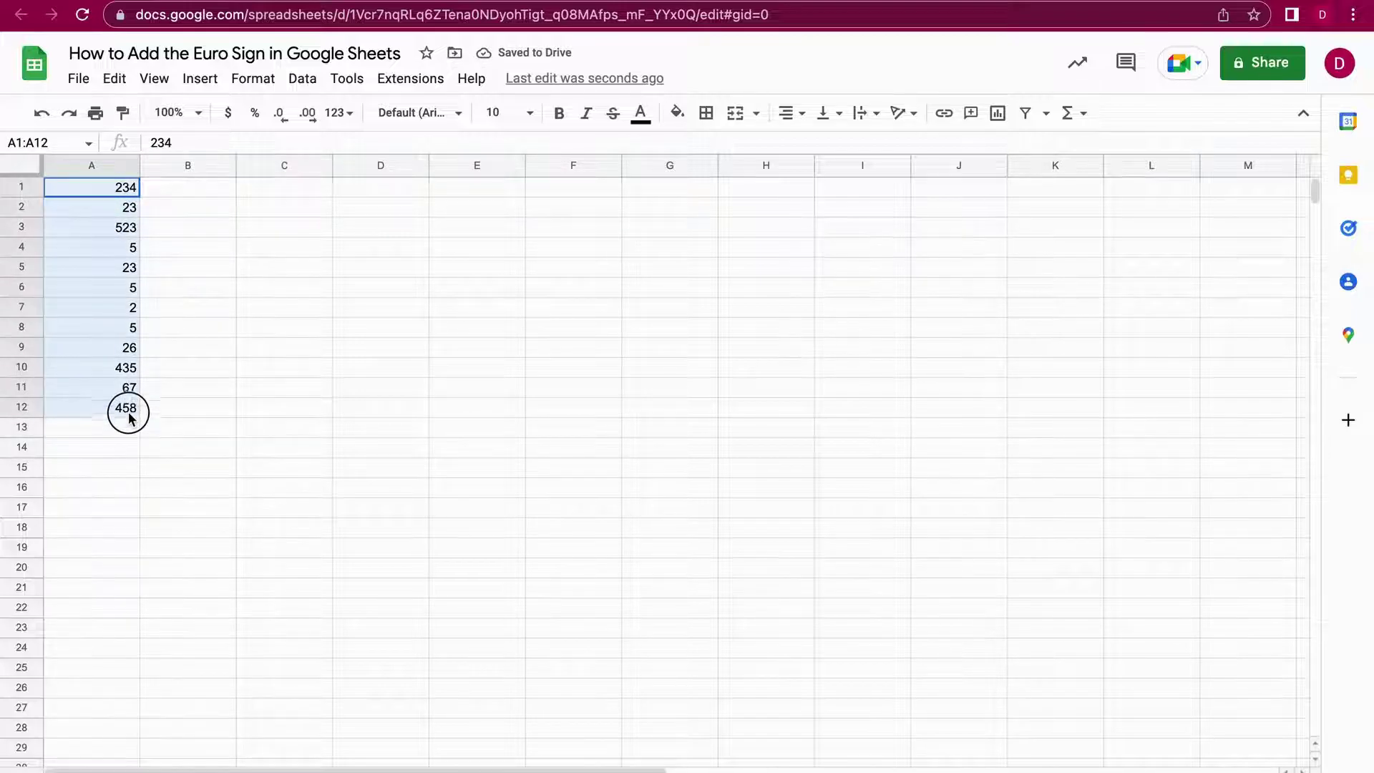
- Apply the Euro custom currency format to A1:A12, showing €234.00 through €458.00
left_click(254, 80)
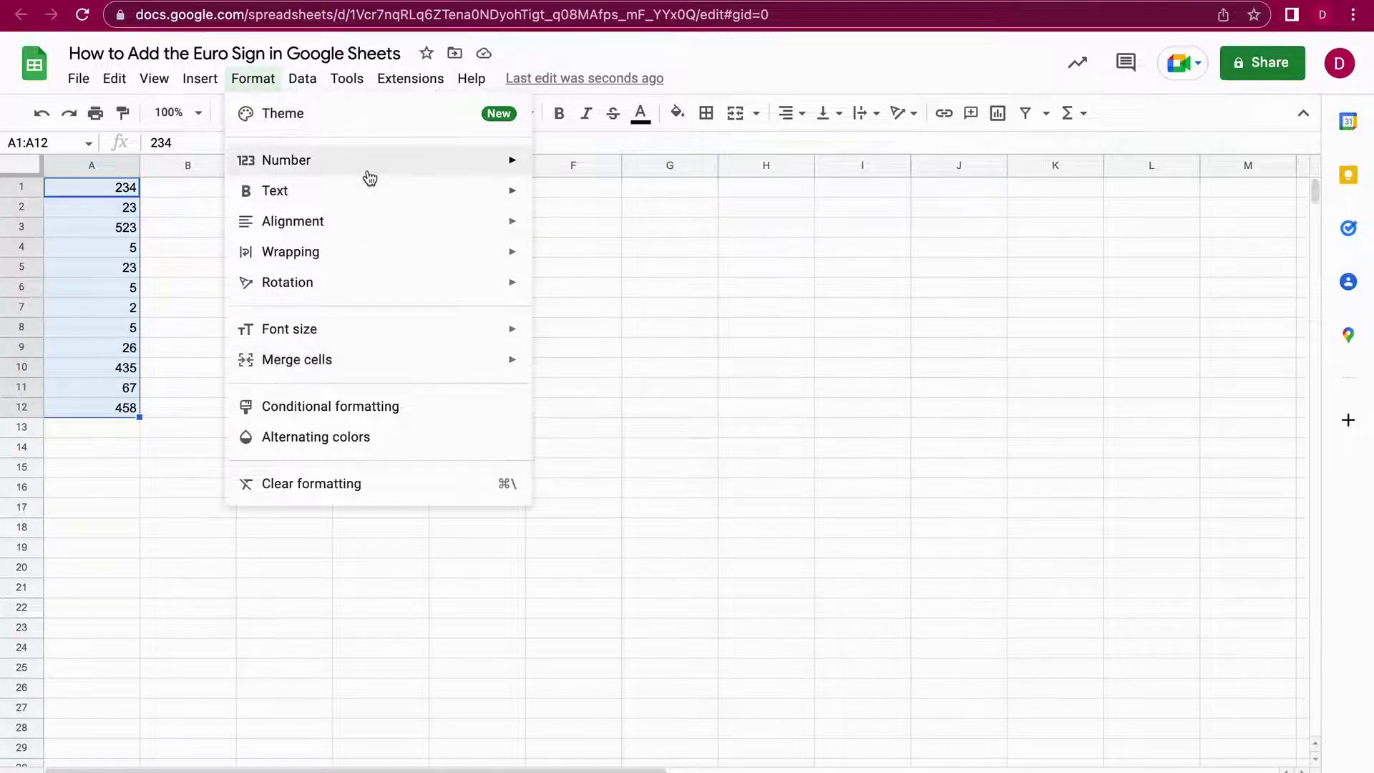
mouse_move(370, 176)
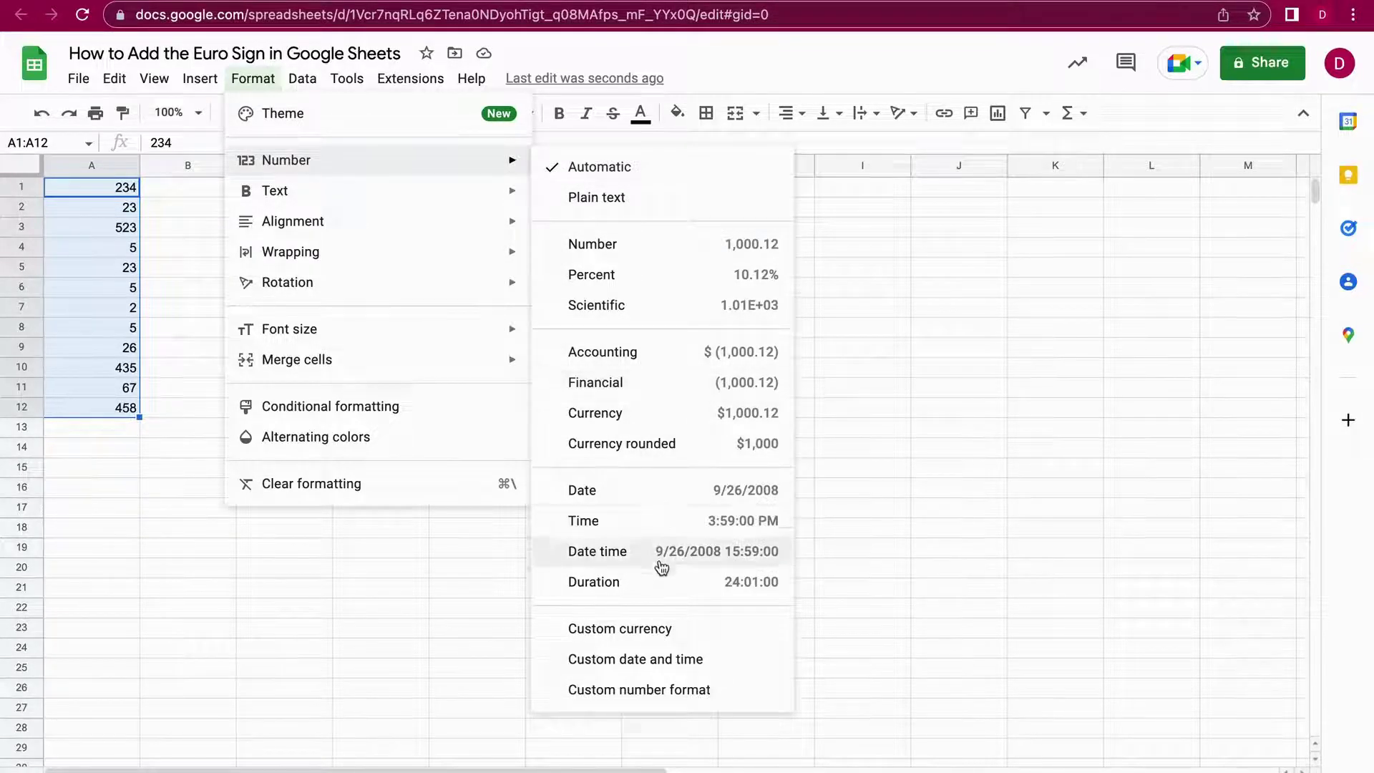
left_click(666, 629)
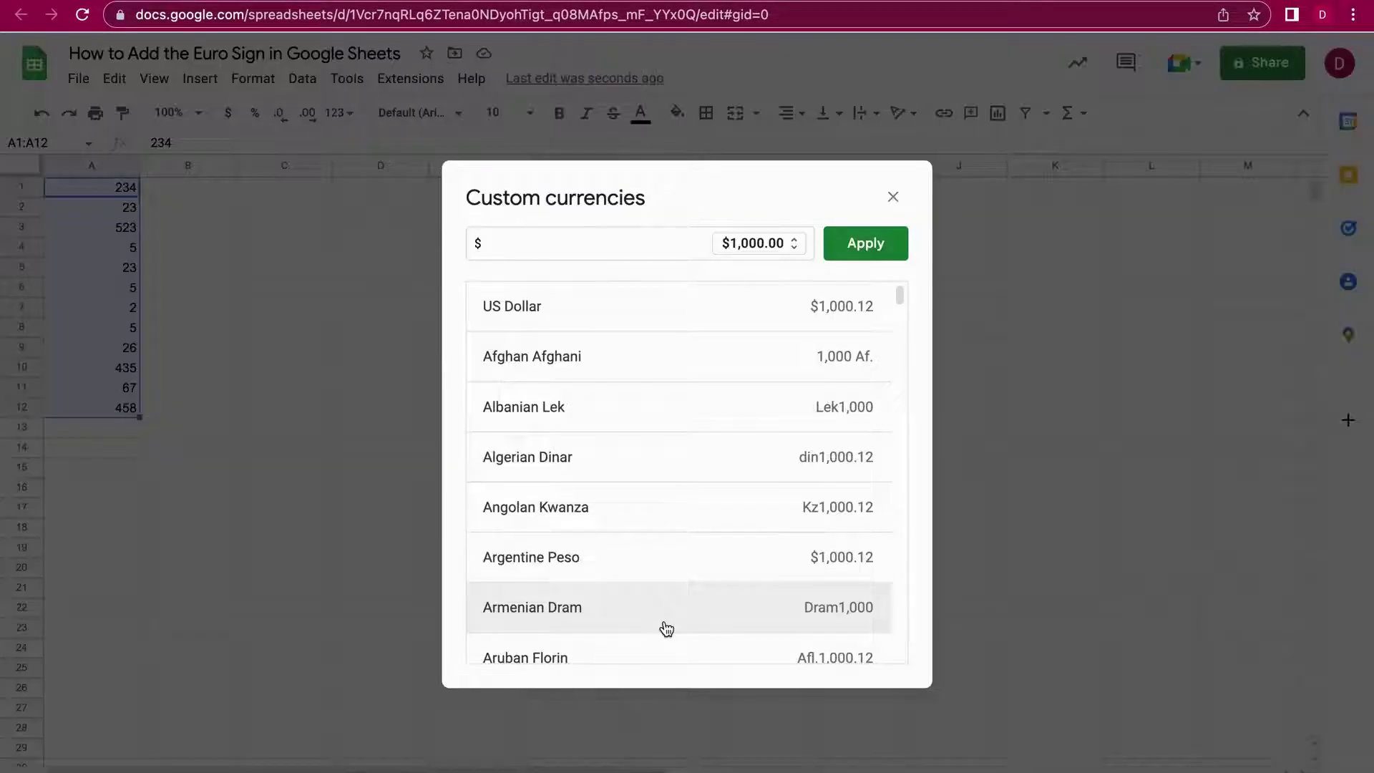
double_click(557, 237)
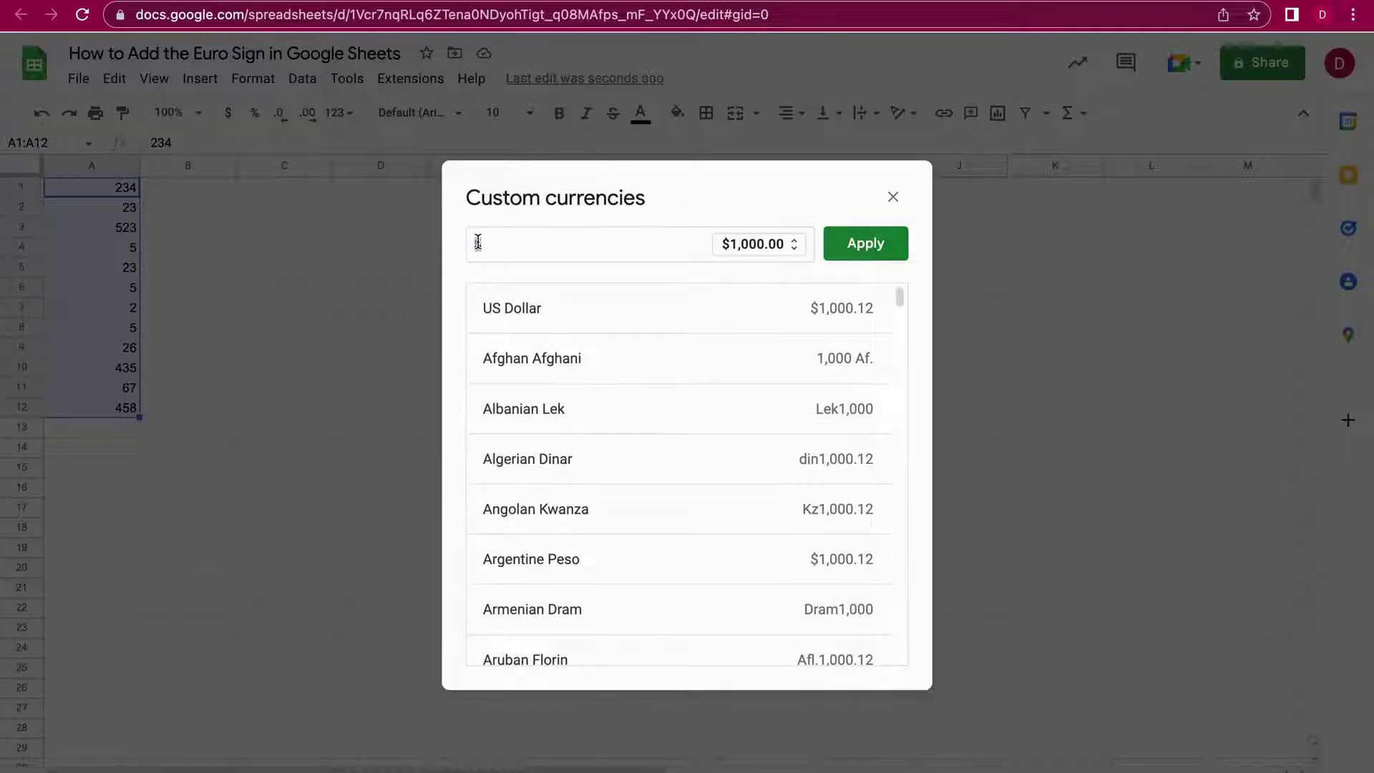
type("Euro")
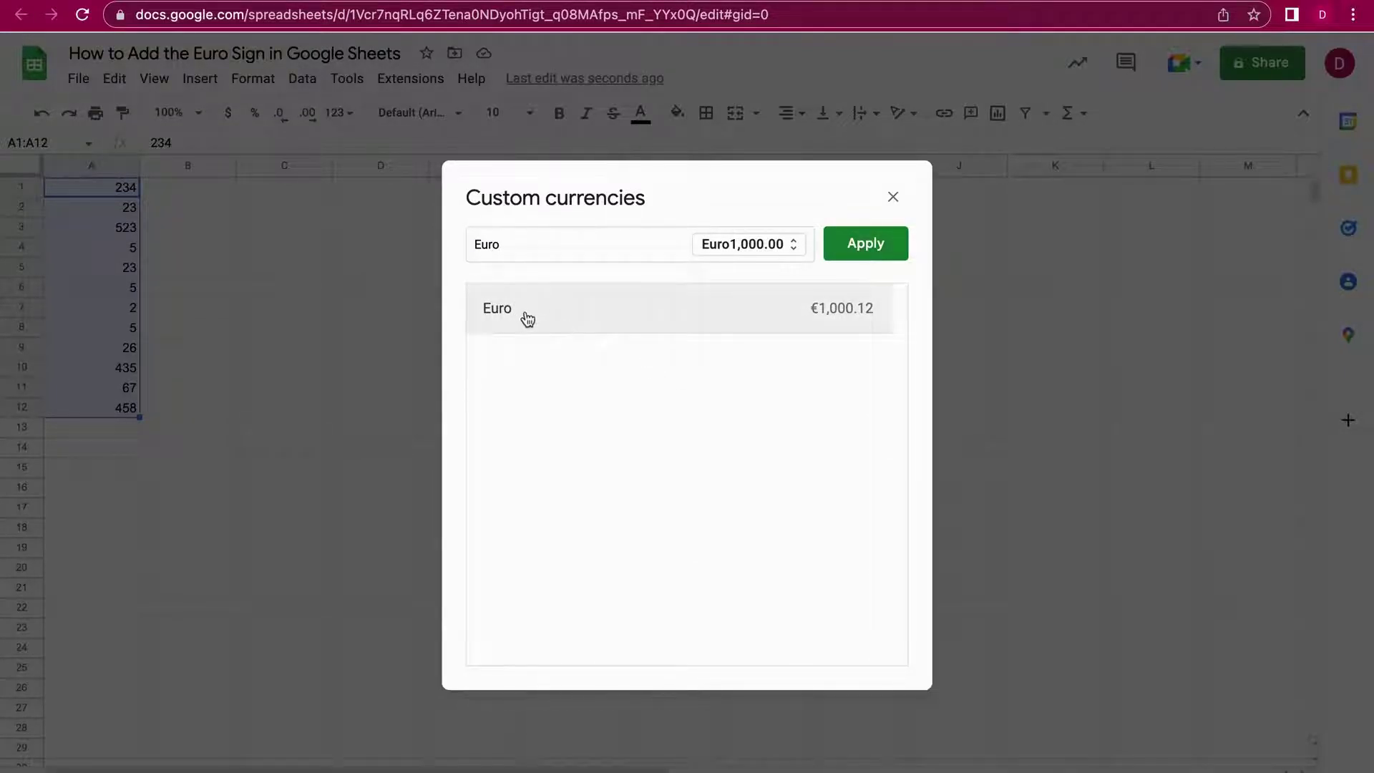
left_click(577, 315)
left_click(864, 247)
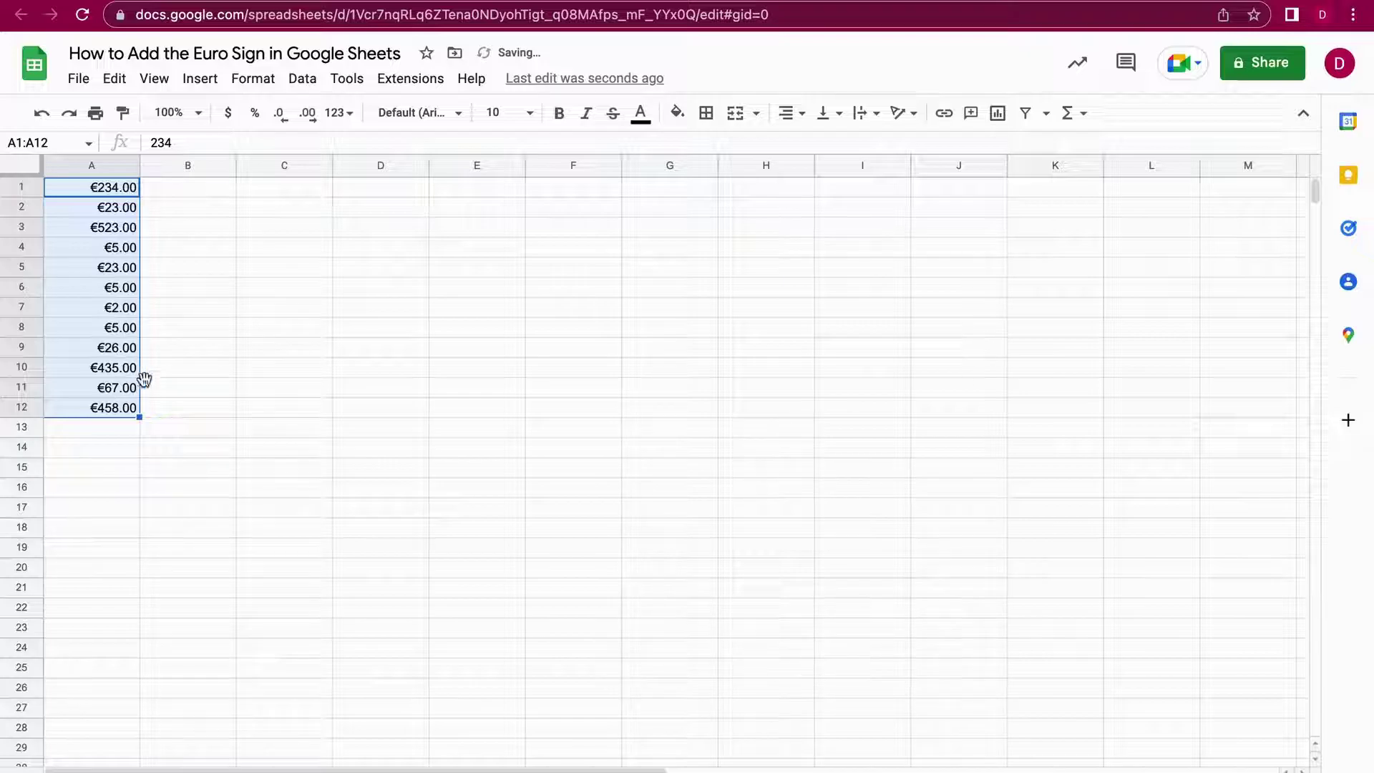
- Undo the euro formatting on A1:A12 and select the entire column A
left_click(217, 385)
key("ctrl+z")
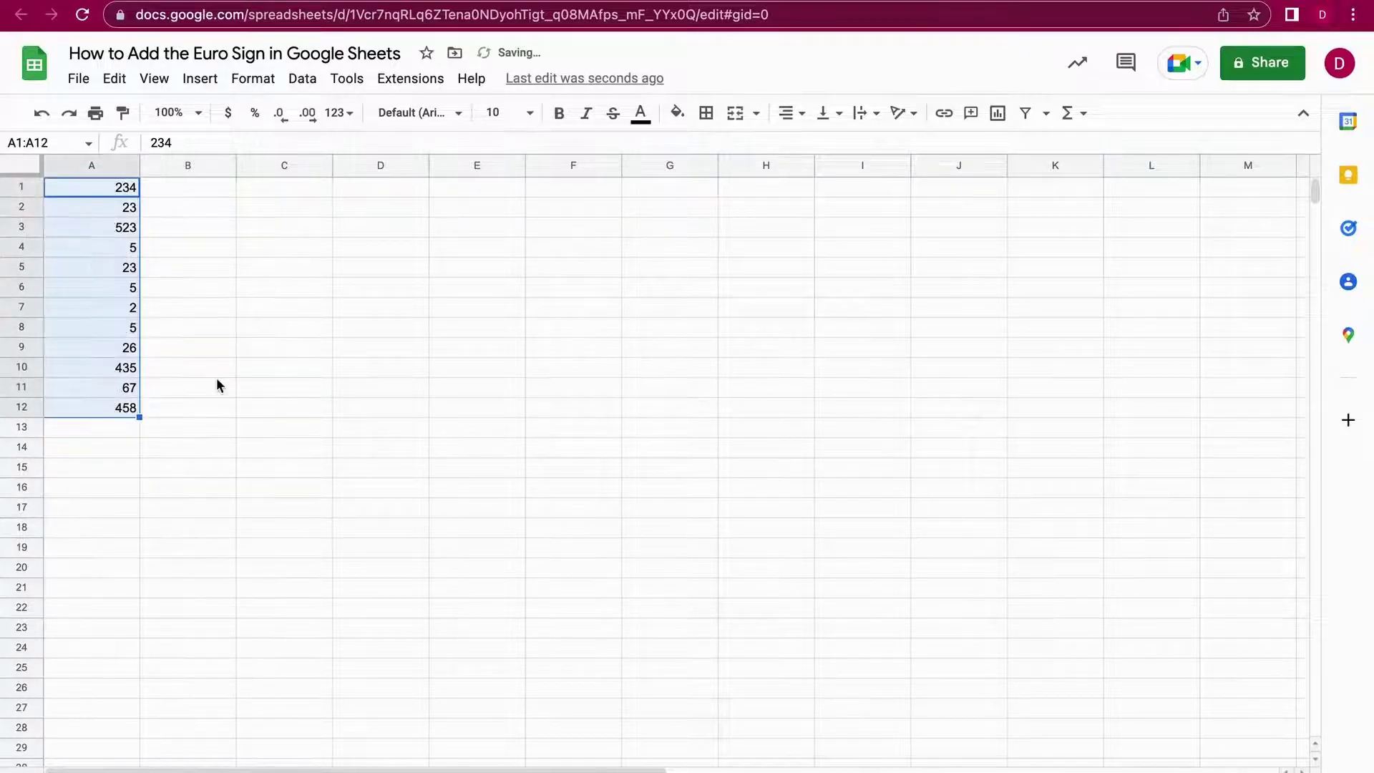
left_click(197, 307)
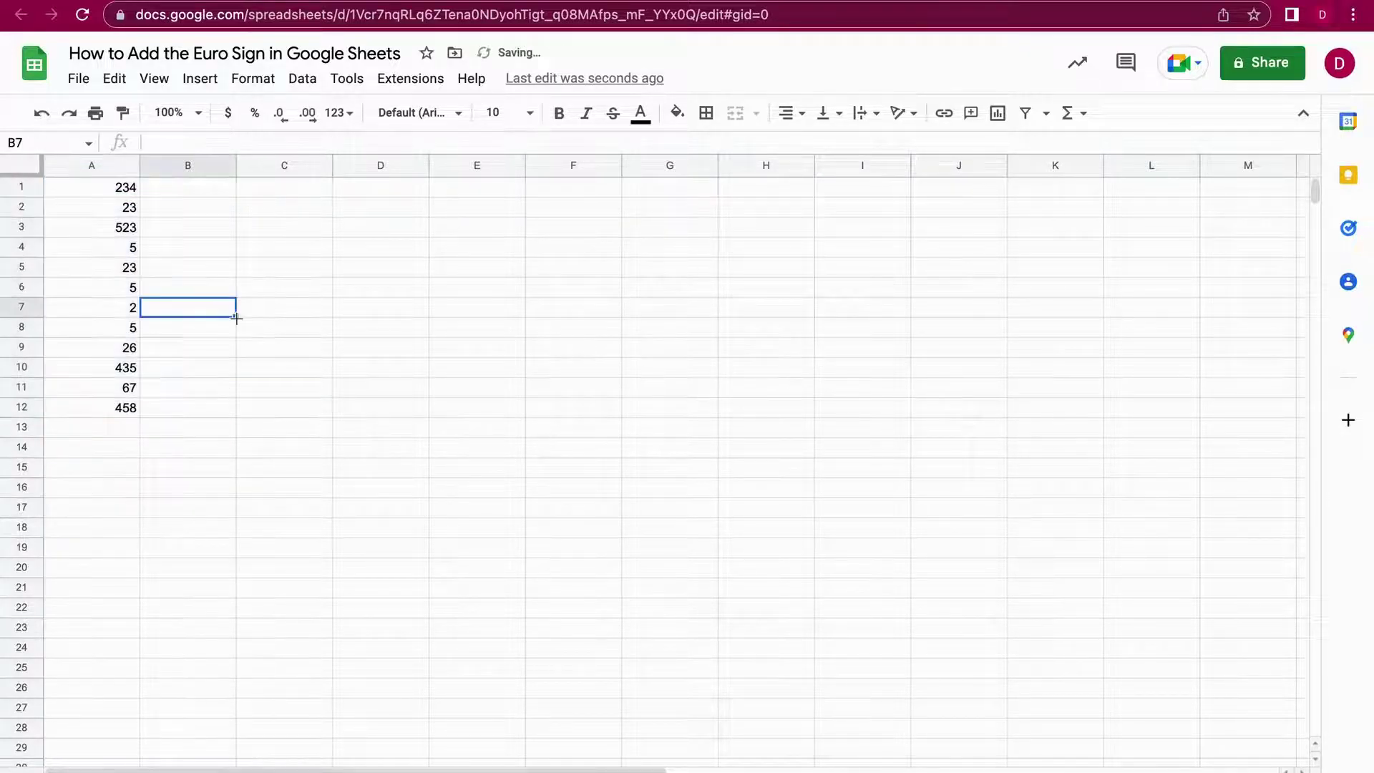
left_click(99, 165)
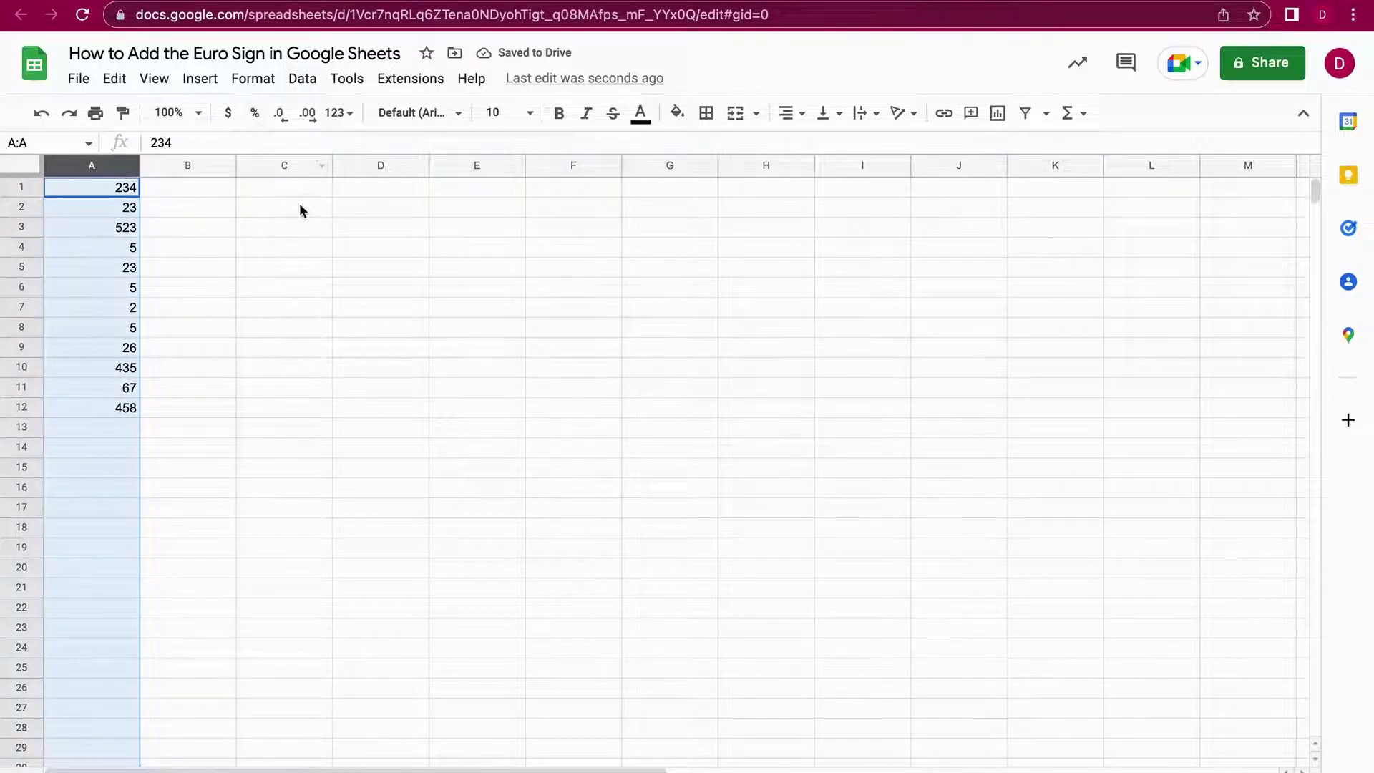
- Apply the Euro custom currency format to all of column A
left_click(252, 78)
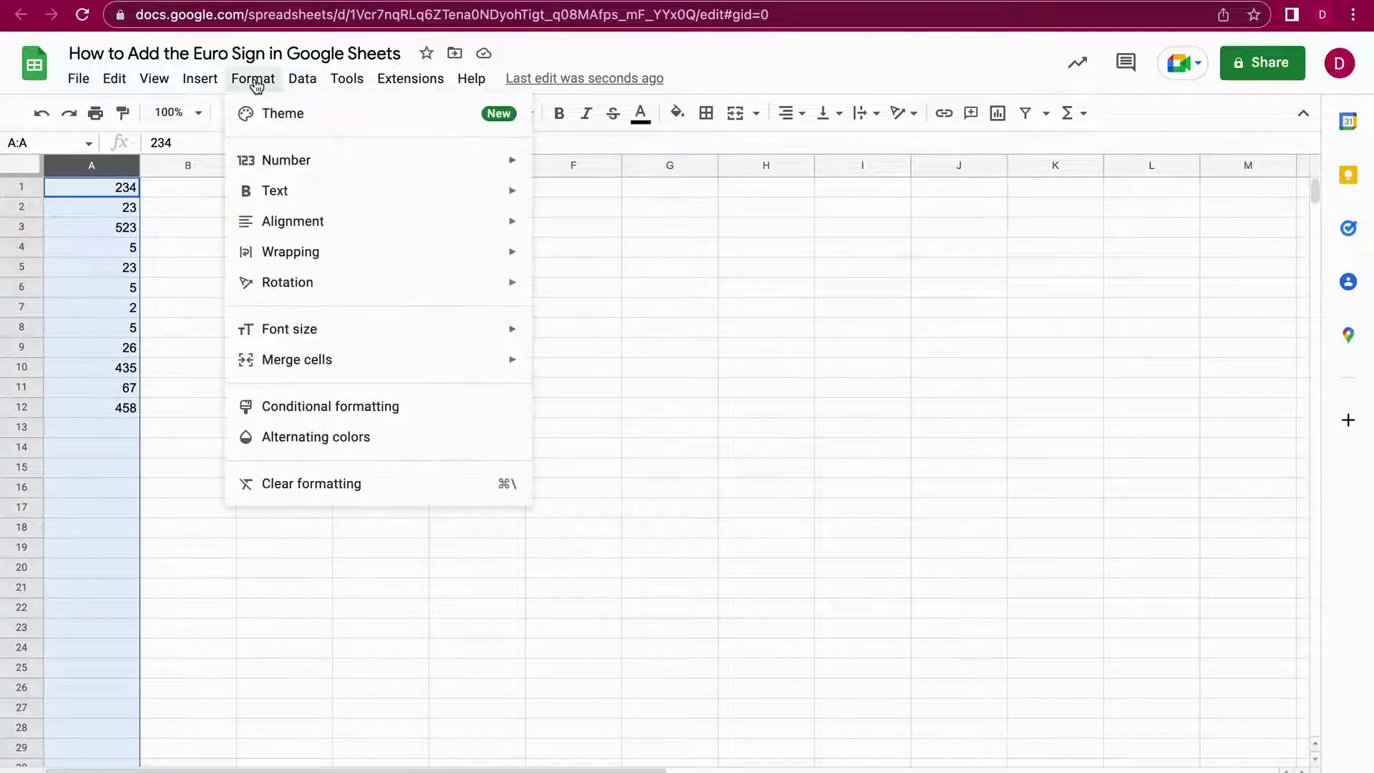
mouse_move(313, 156)
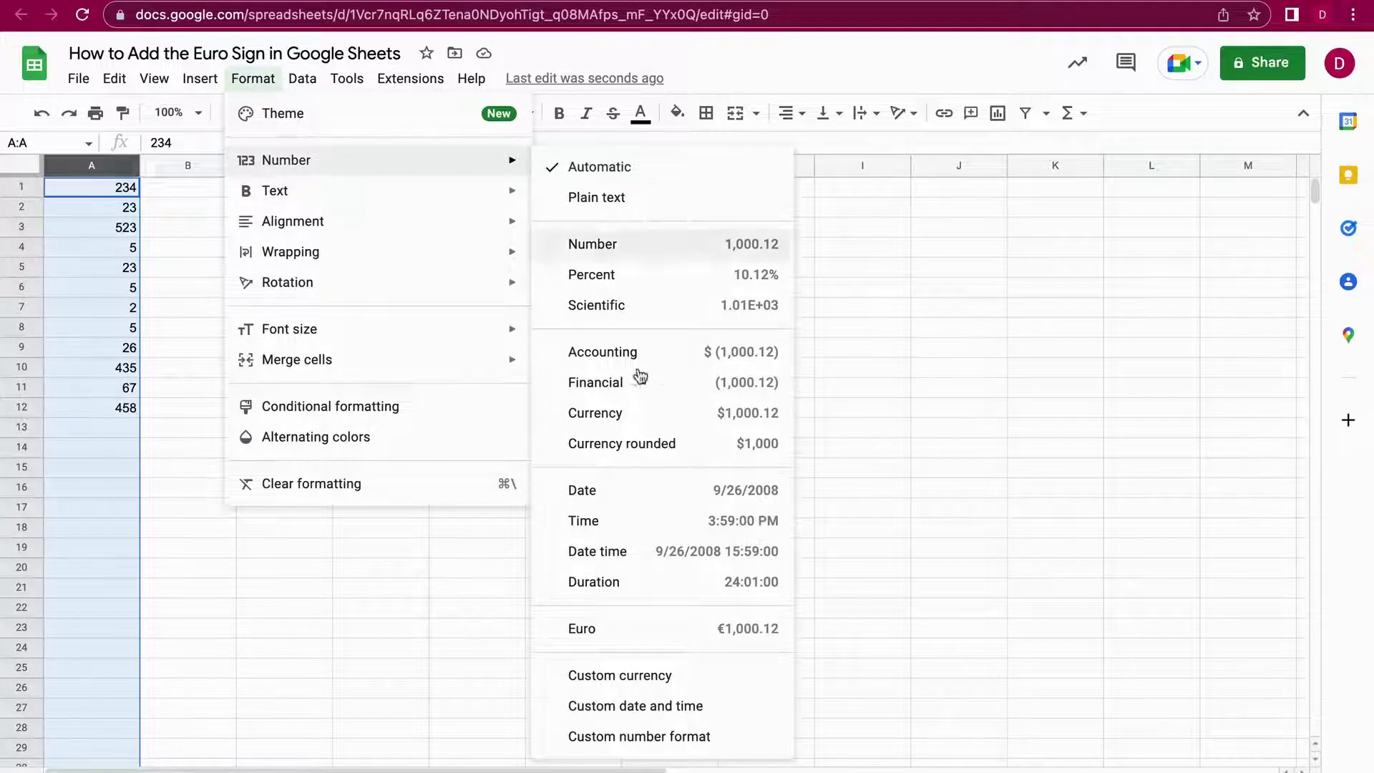
left_click(654, 674)
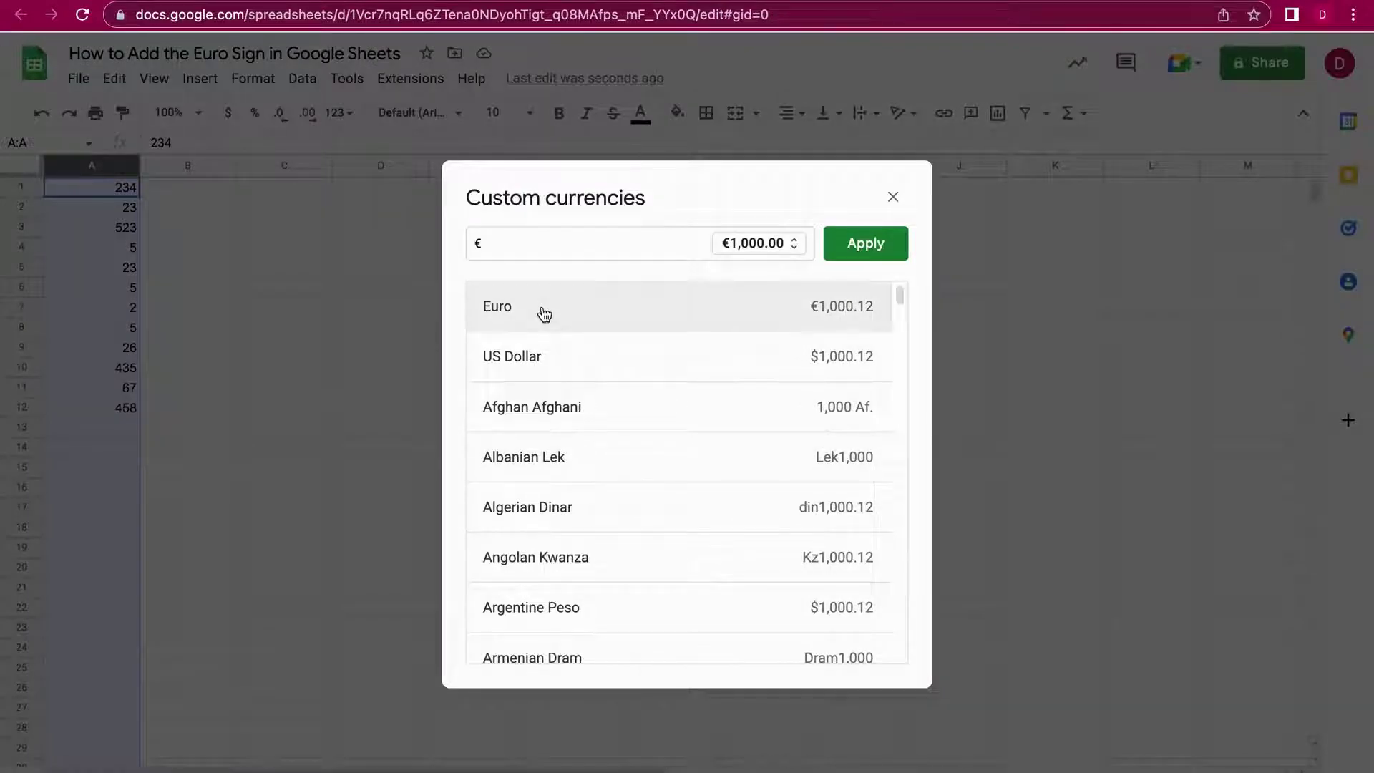
left_click(505, 240)
left_click(872, 244)
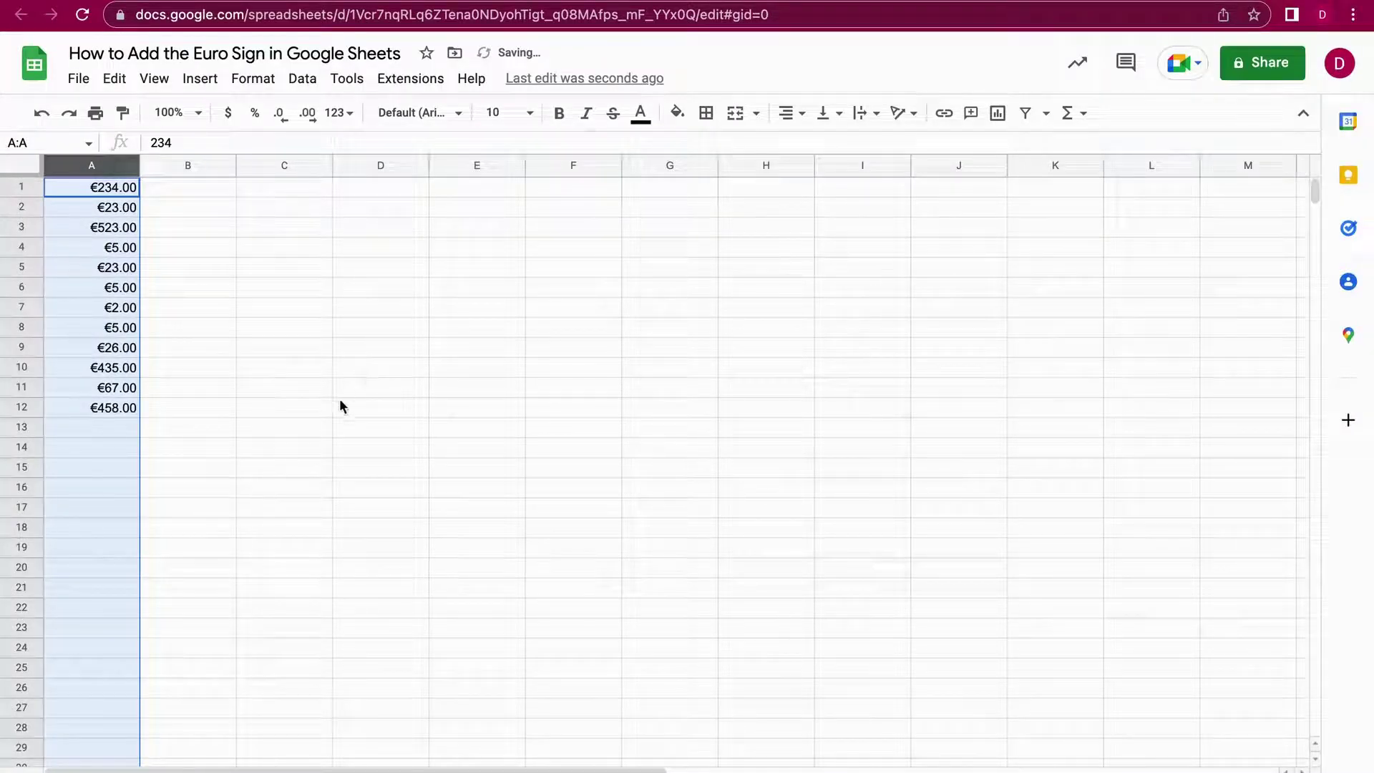
- Enter 235, 34, 346, 346 and 77 in A13:A17, each shown as euros
left_click(243, 473)
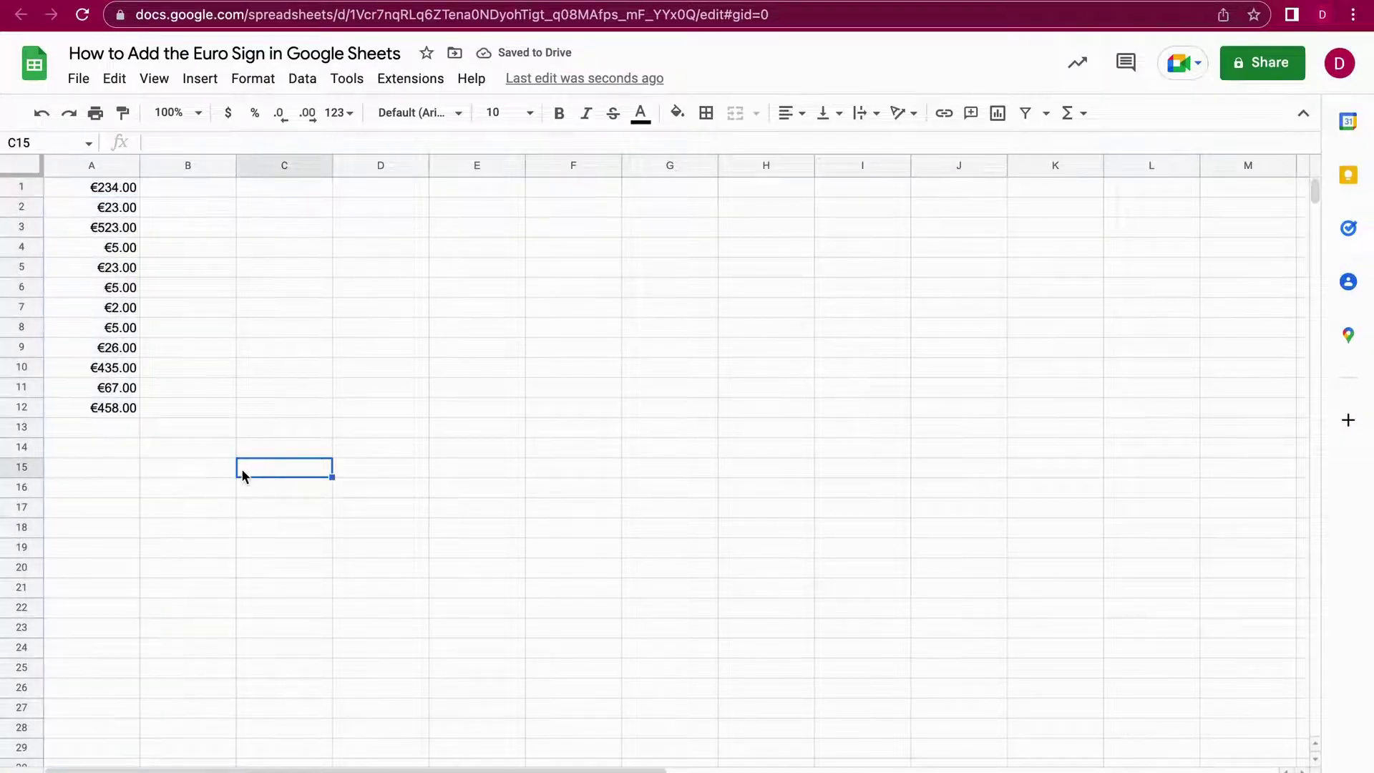
left_click(126, 434)
type("235")
key("Return")
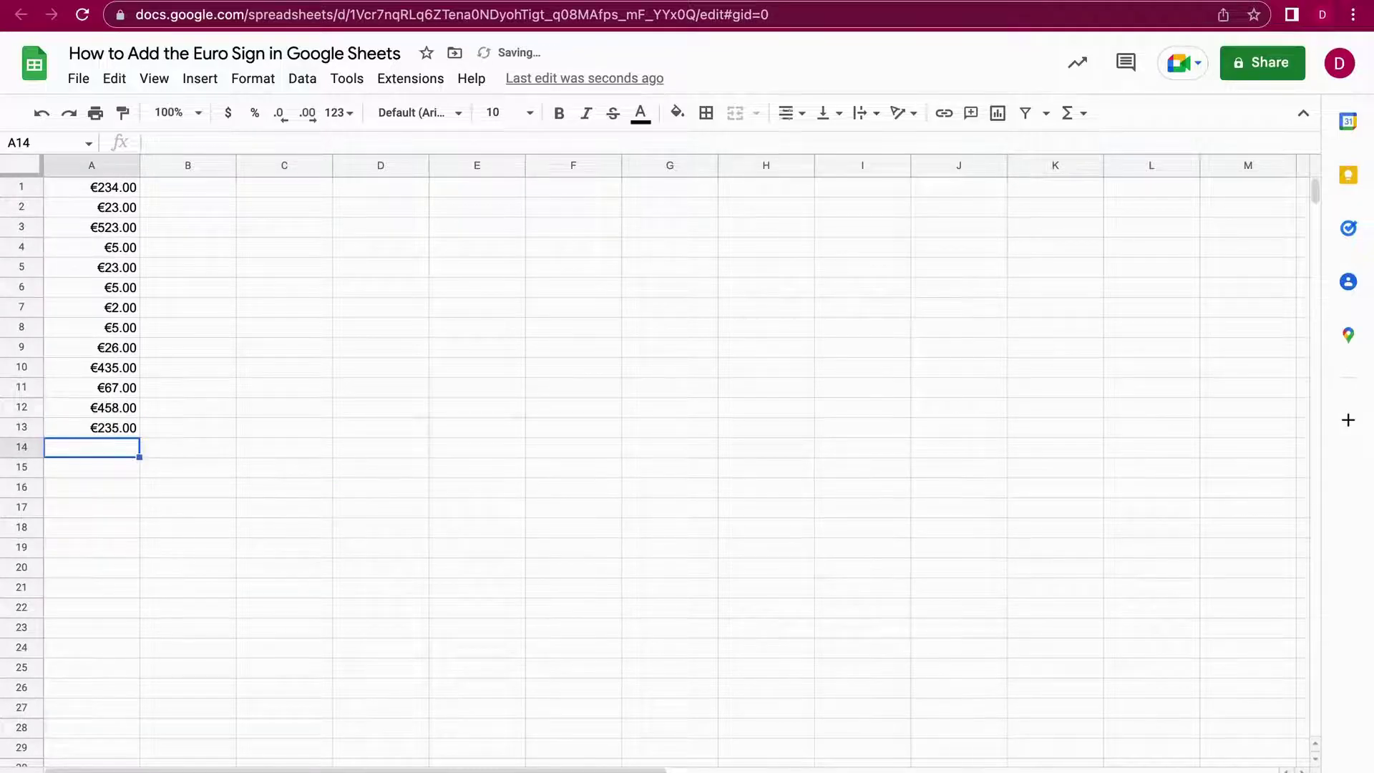
type("34")
key("Return")
type("346")
key("Return")
type("346")
key("Return")
type("77")
key("Return")
left_click(300, 367)
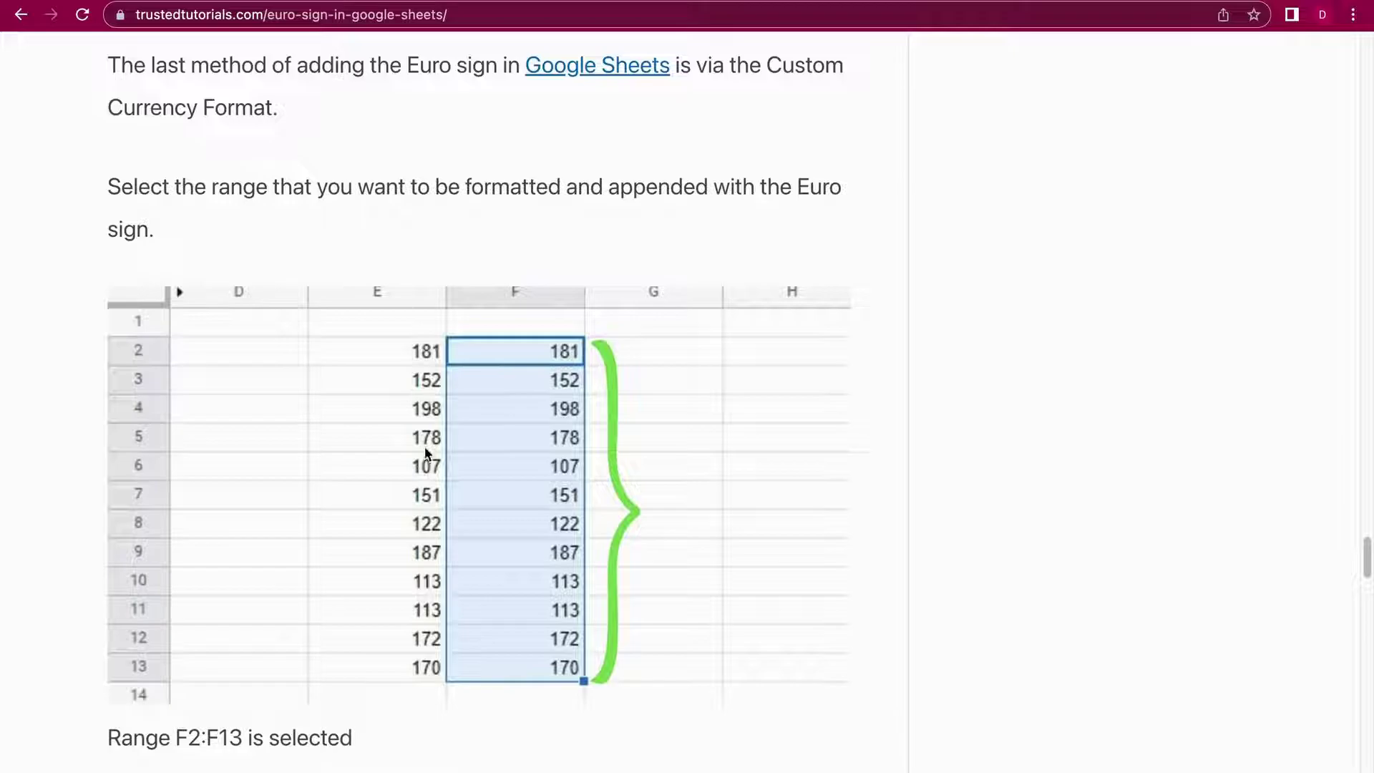
- Scroll through the euro sign tutorial's Custom currency steps, then back up toward the headline
scroll(423, 445, "down", 7)
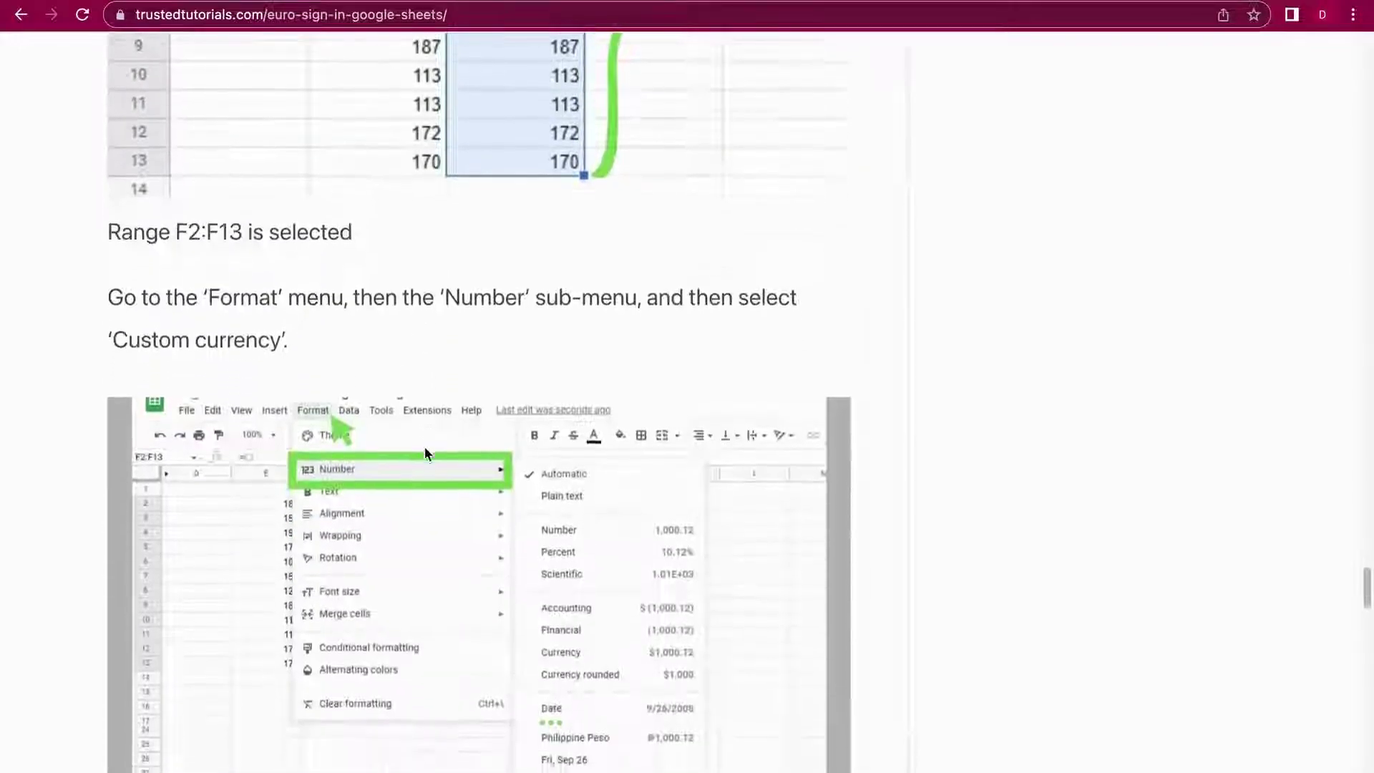
scroll(424, 453, "down", 15)
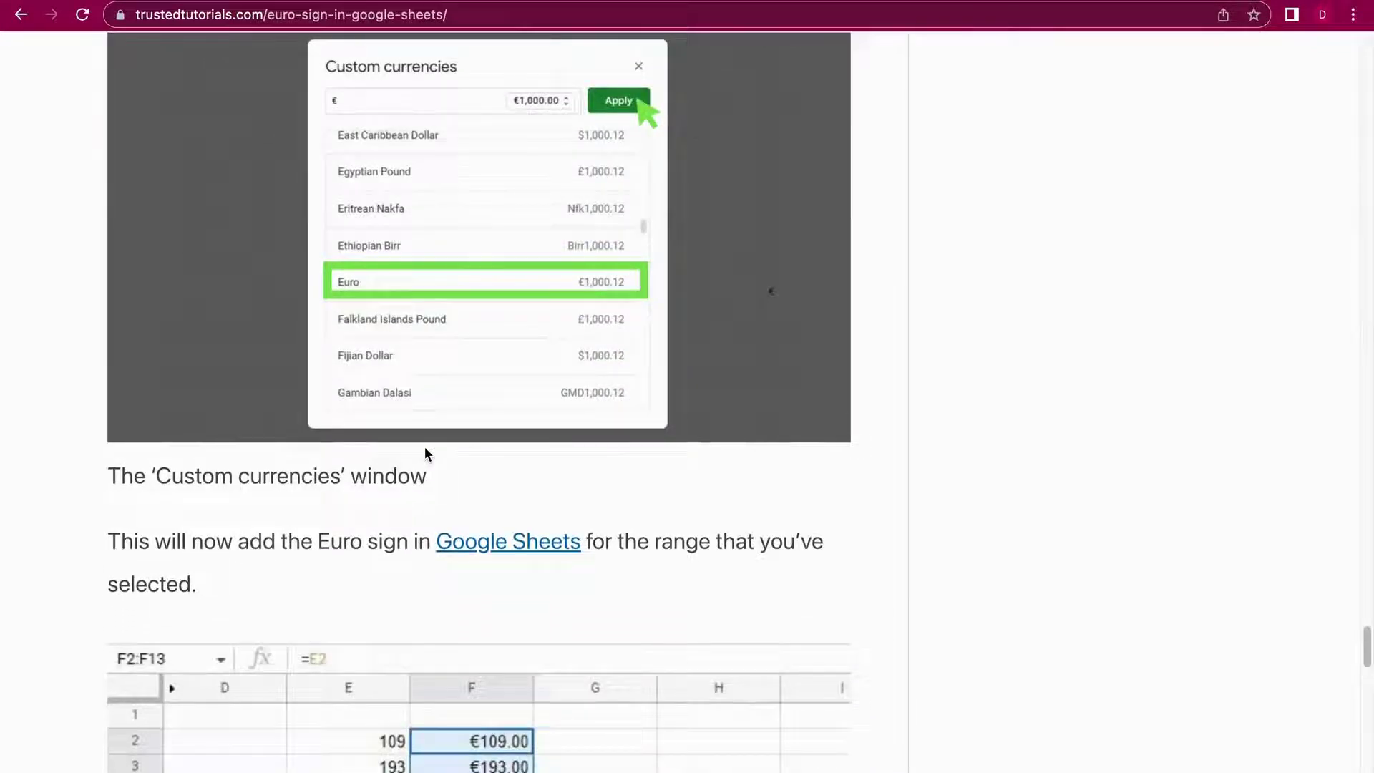
scroll(425, 449, "down", 12)
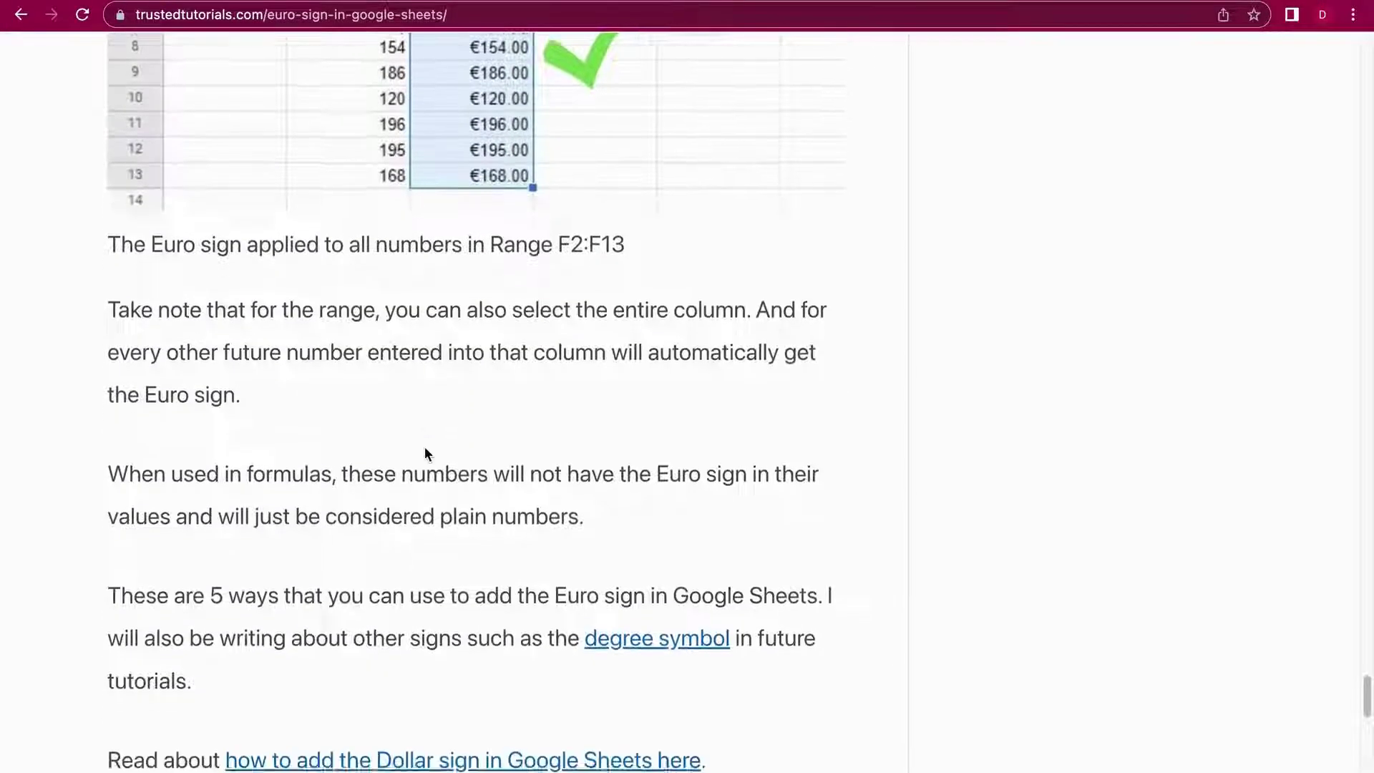
scroll(424, 454, "down", 5)
scroll(424, 454, "up", 9)
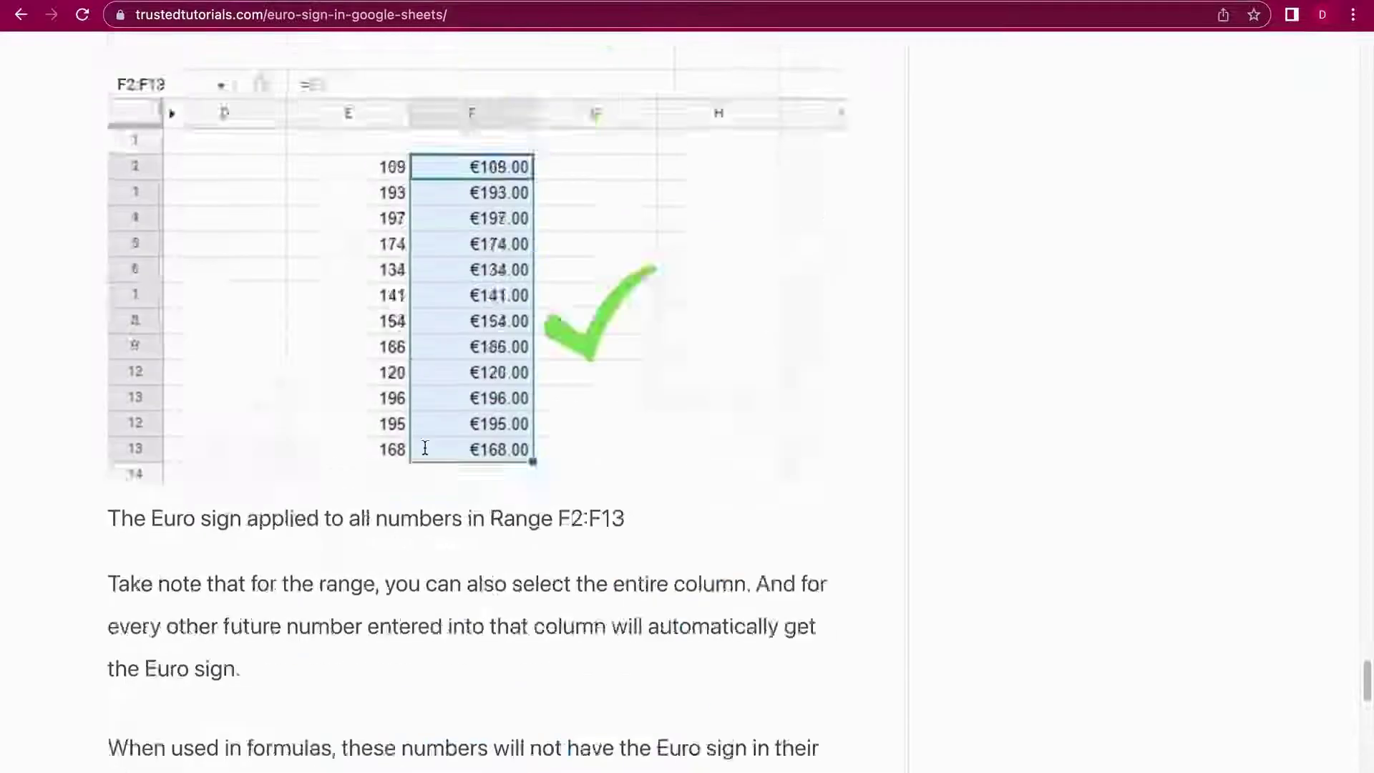
scroll(424, 448, "up", 20)
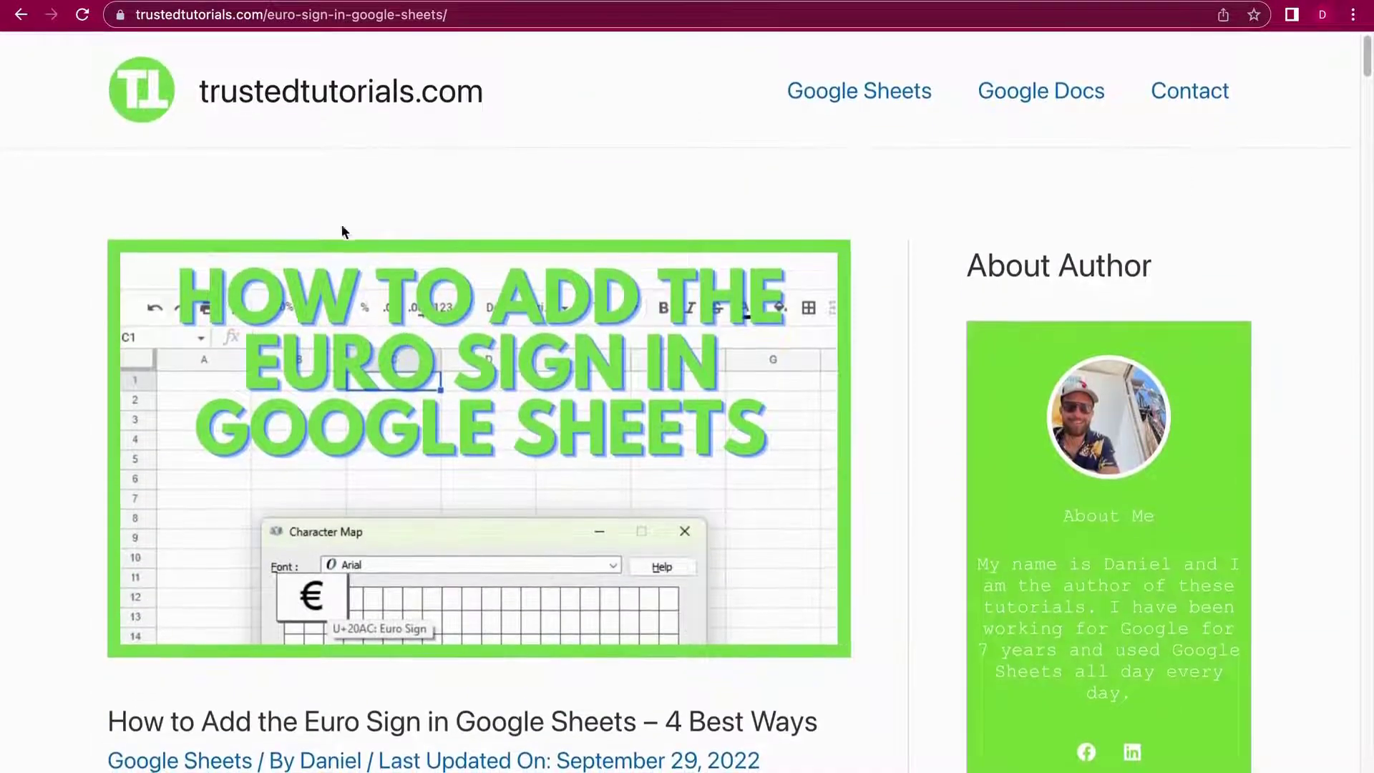